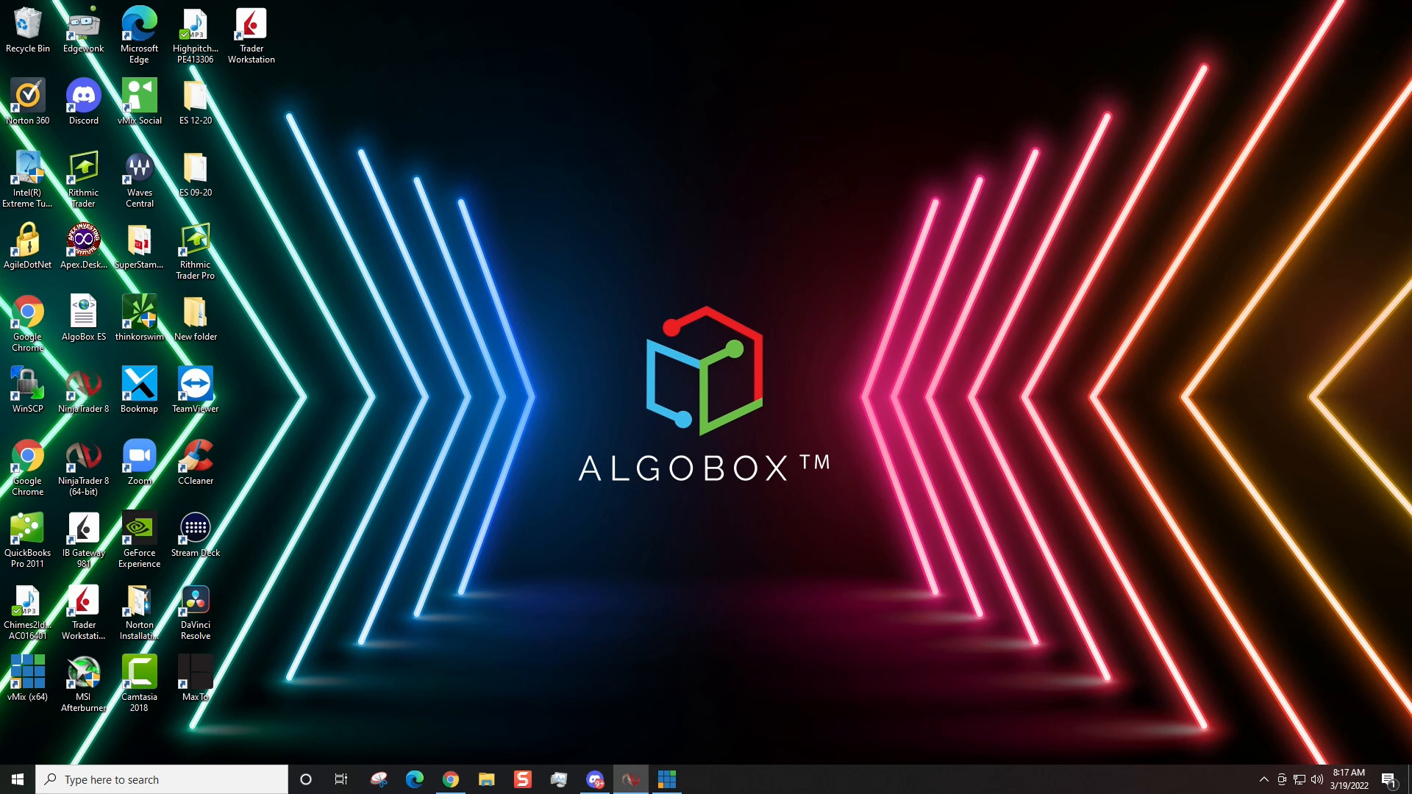
Move the Control Center aside and start a new chart, bringing up the Data Series dialog.
left_click_drag(535, 9, 287, 174)
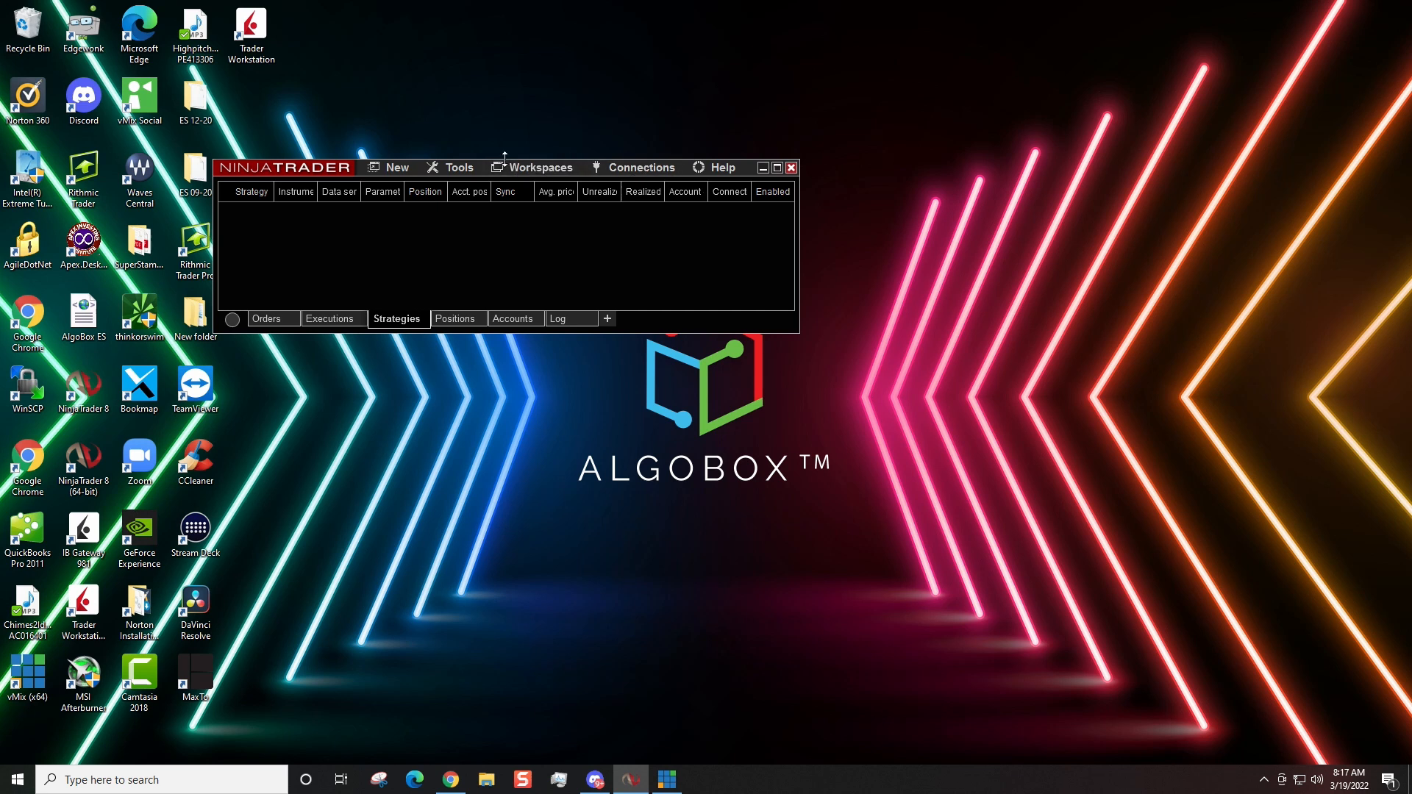
left_click(458, 172)
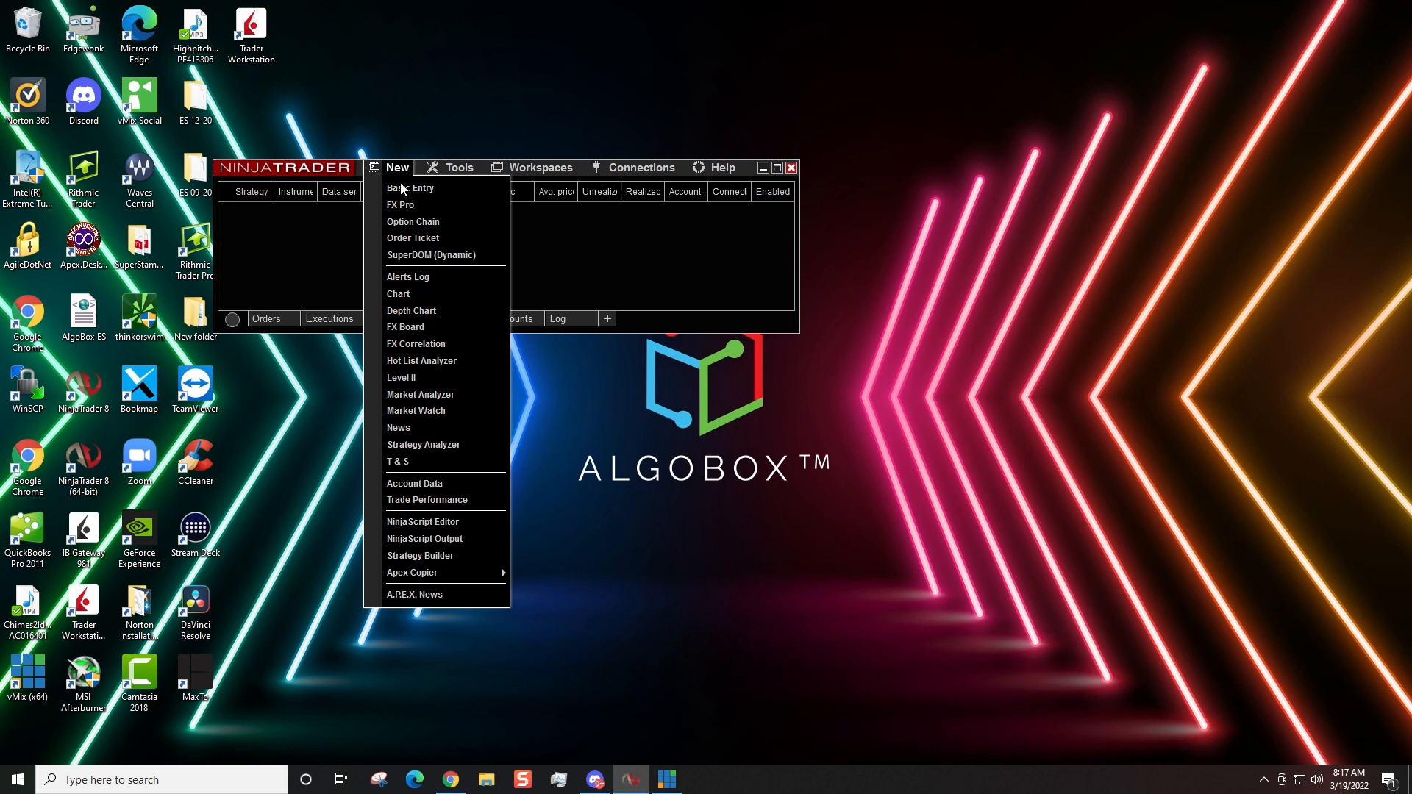
left_click(404, 293)
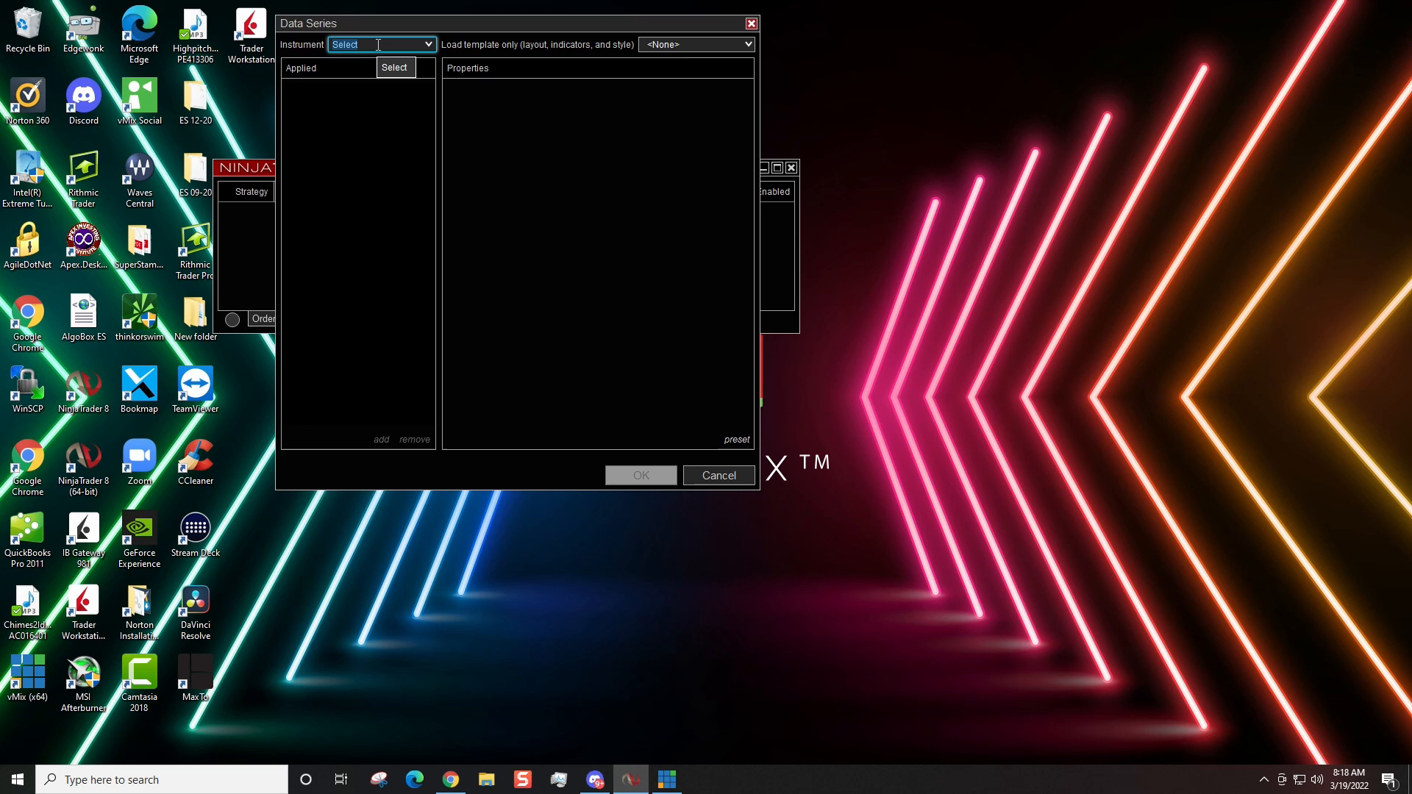
type("ES")
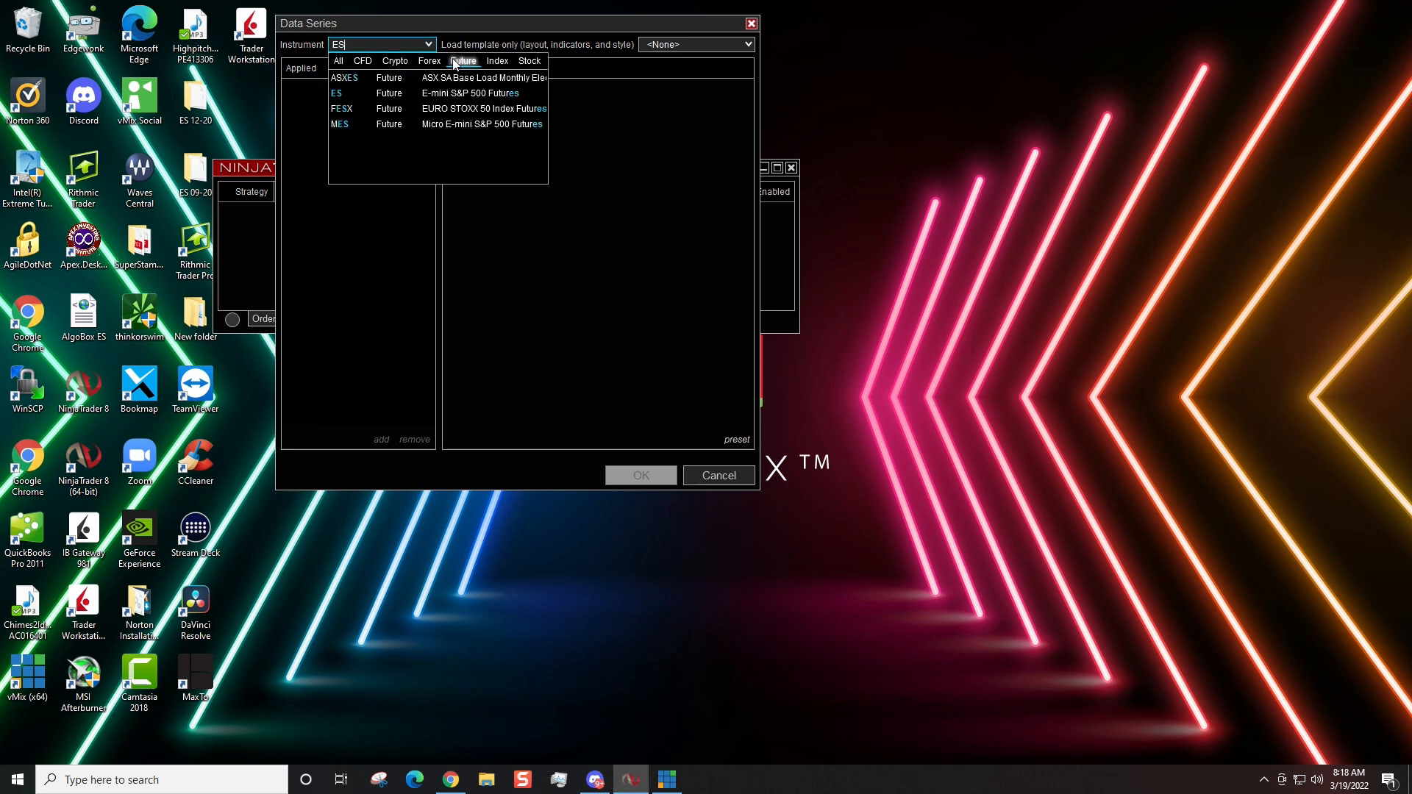
Choose the ES 06-22 contract with Day bars and create the chart.
left_click(370, 95)
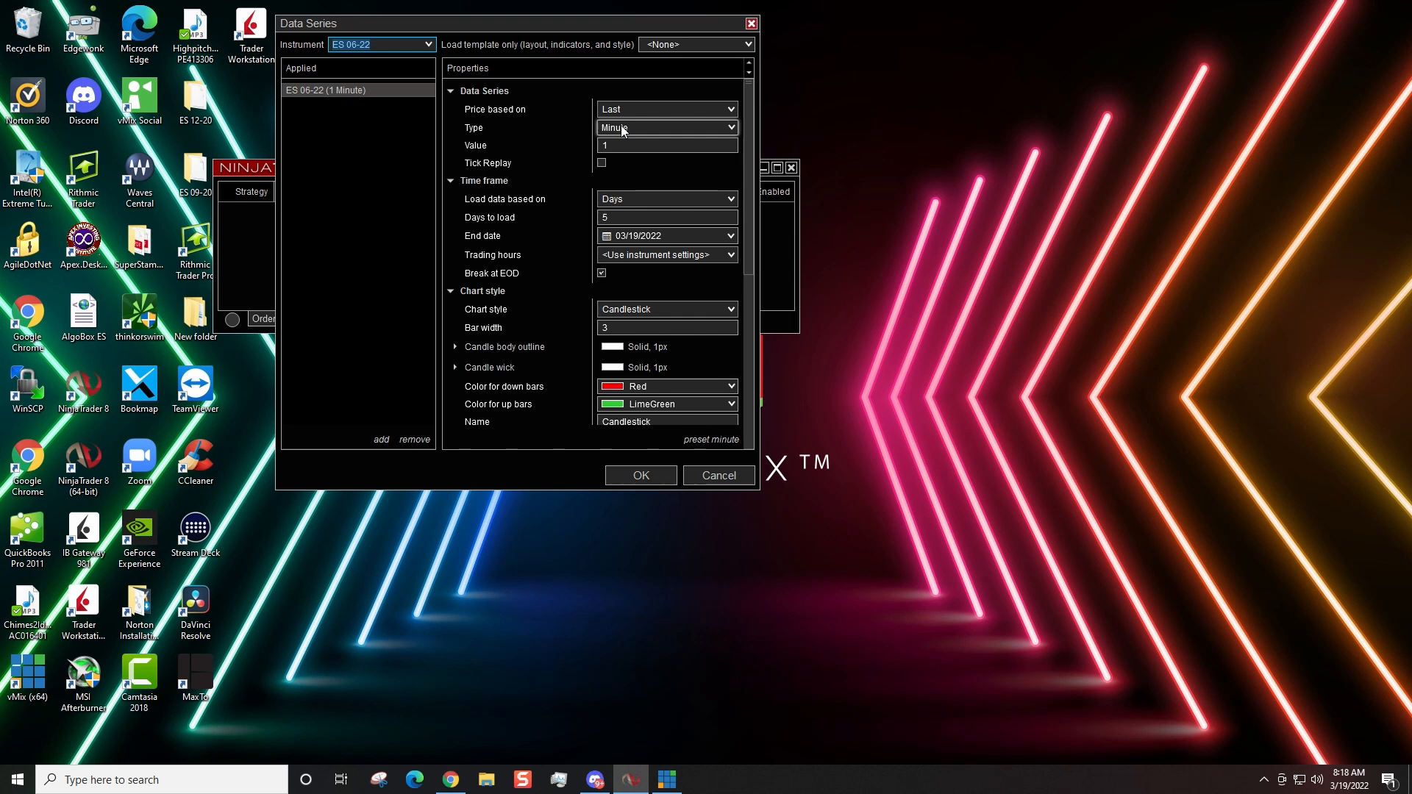
left_click(731, 128)
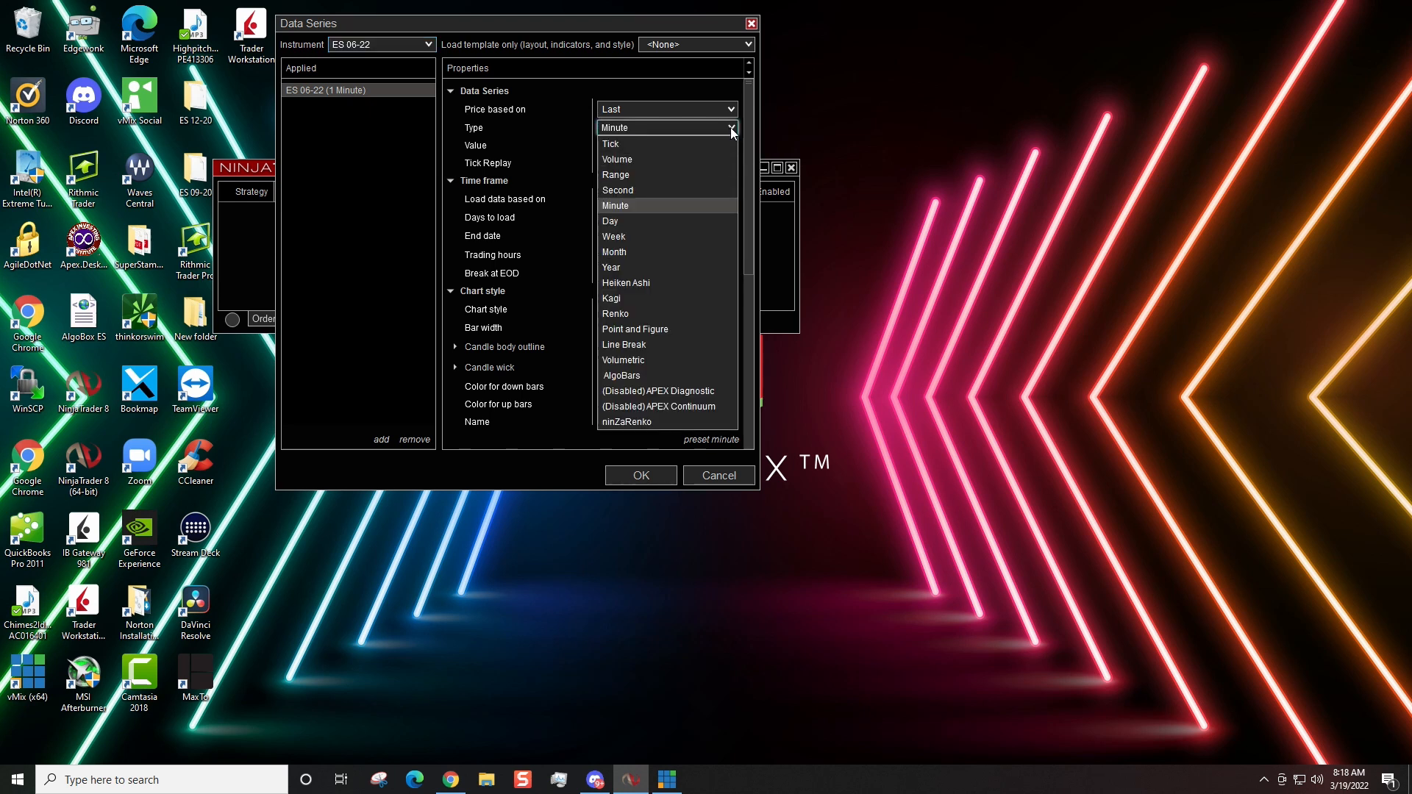
left_click(621, 221)
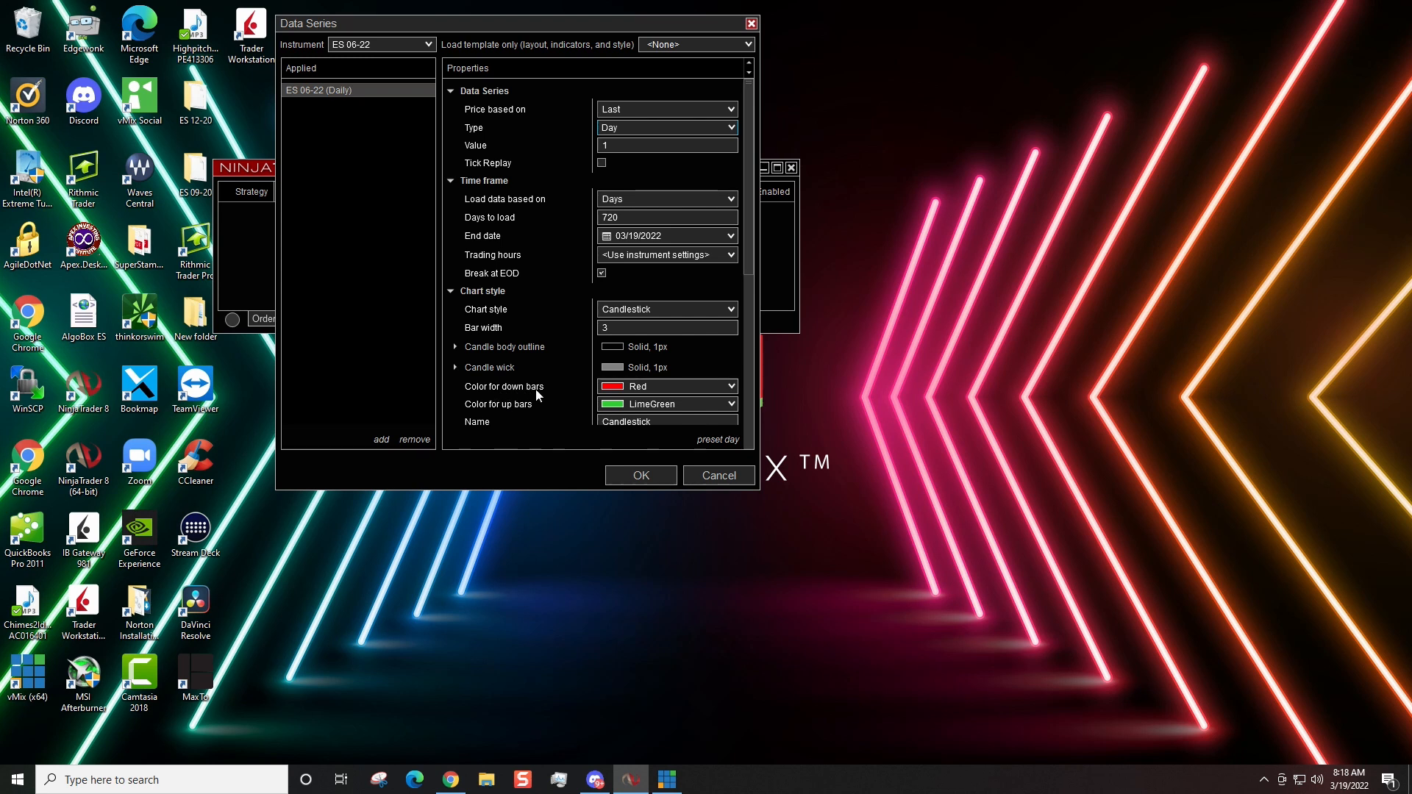
left_click(639, 474)
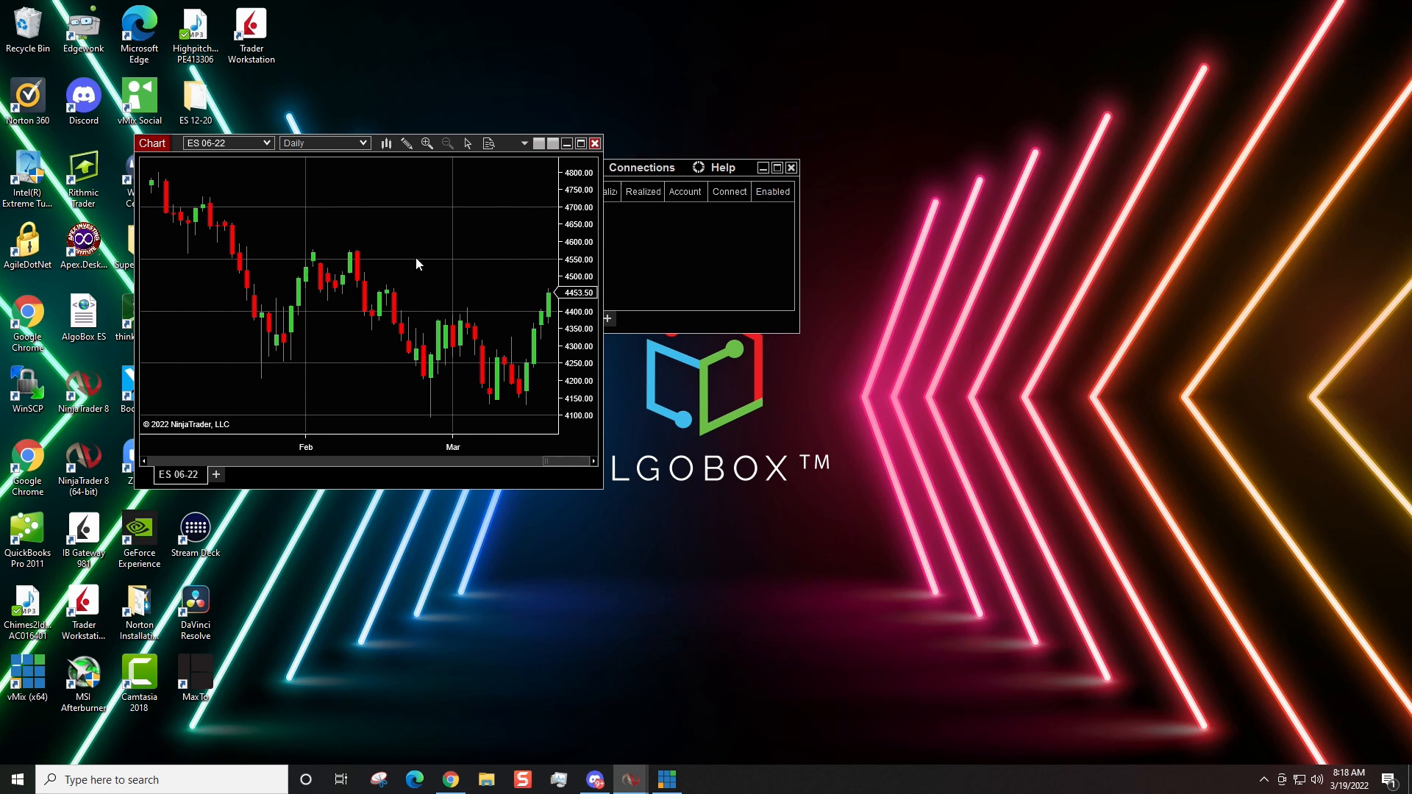
Place the chart window at the screen's top-left and glance at the Connections menu.
left_click_drag(153, 145, 24, 10)
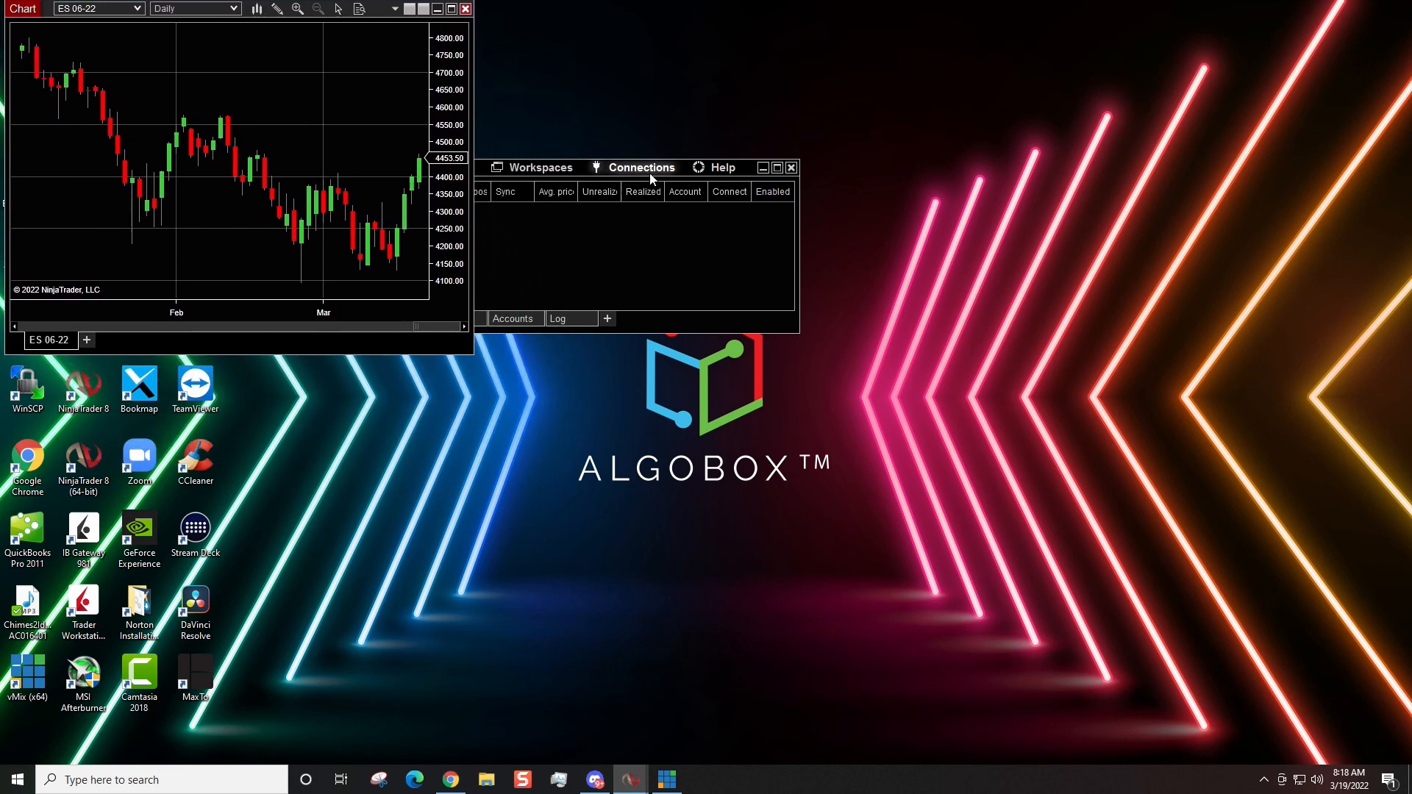
left_click(649, 171)
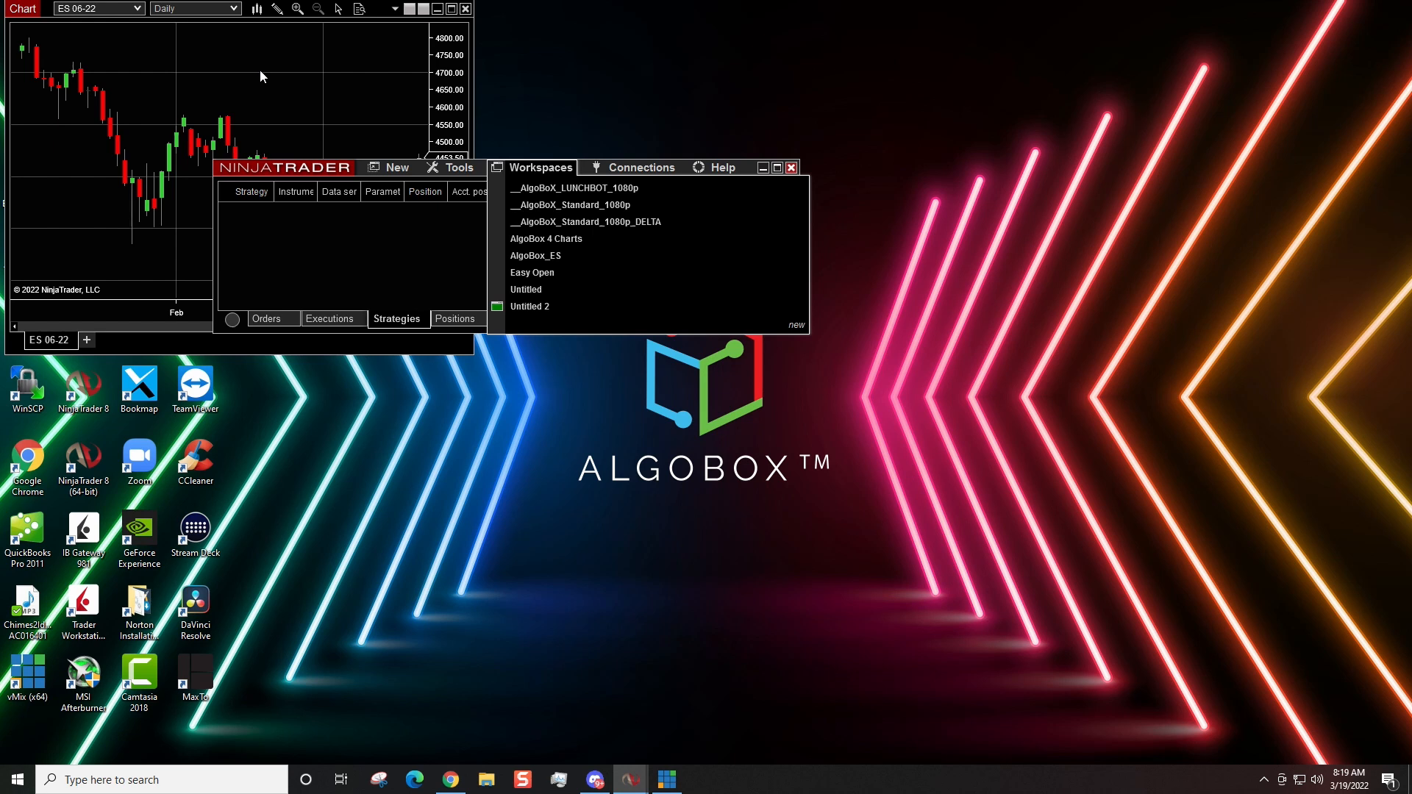
left_click(532, 88)
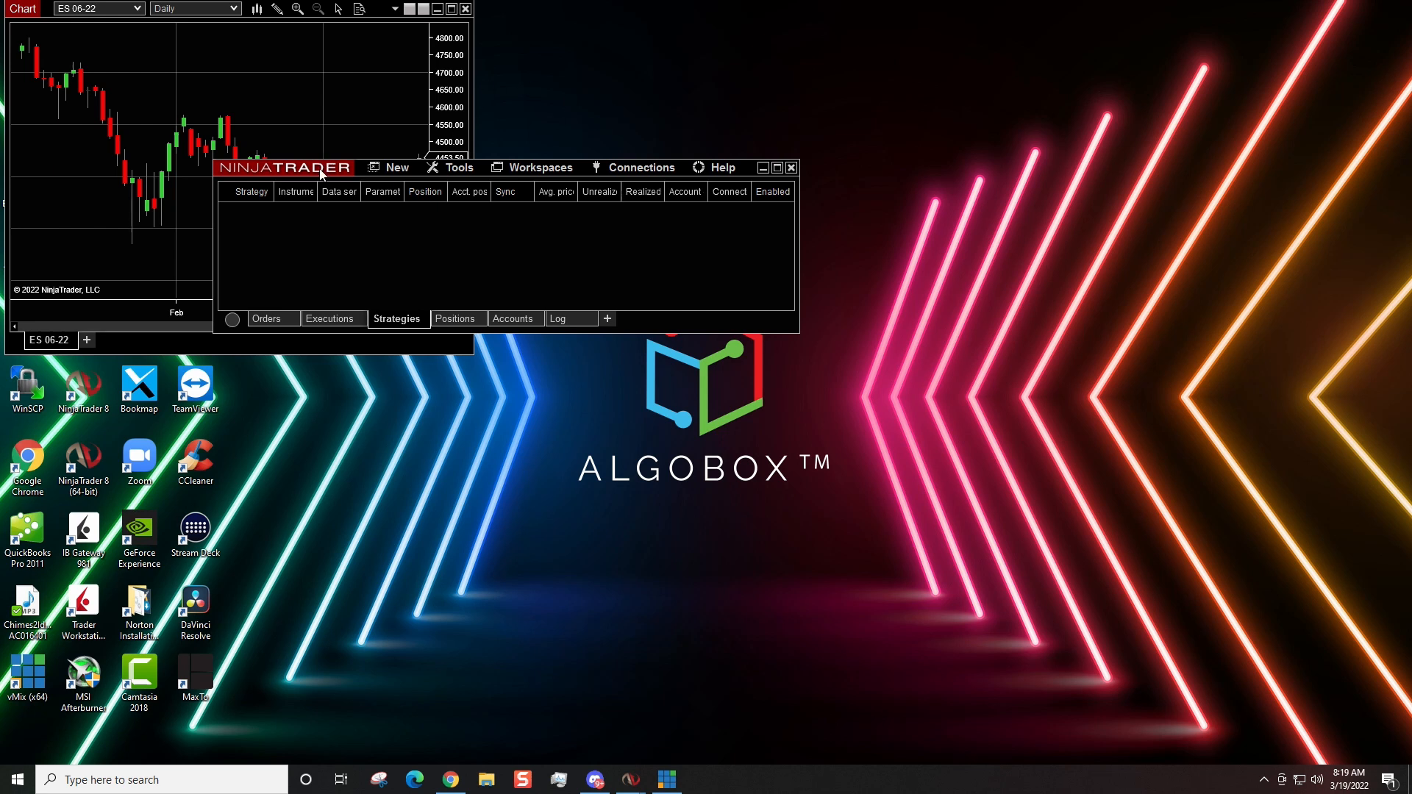
Move the Control Center out of view, enlarge the chart to near full screen and return to the latest bar.
left_click_drag(322, 172, 431, 36)
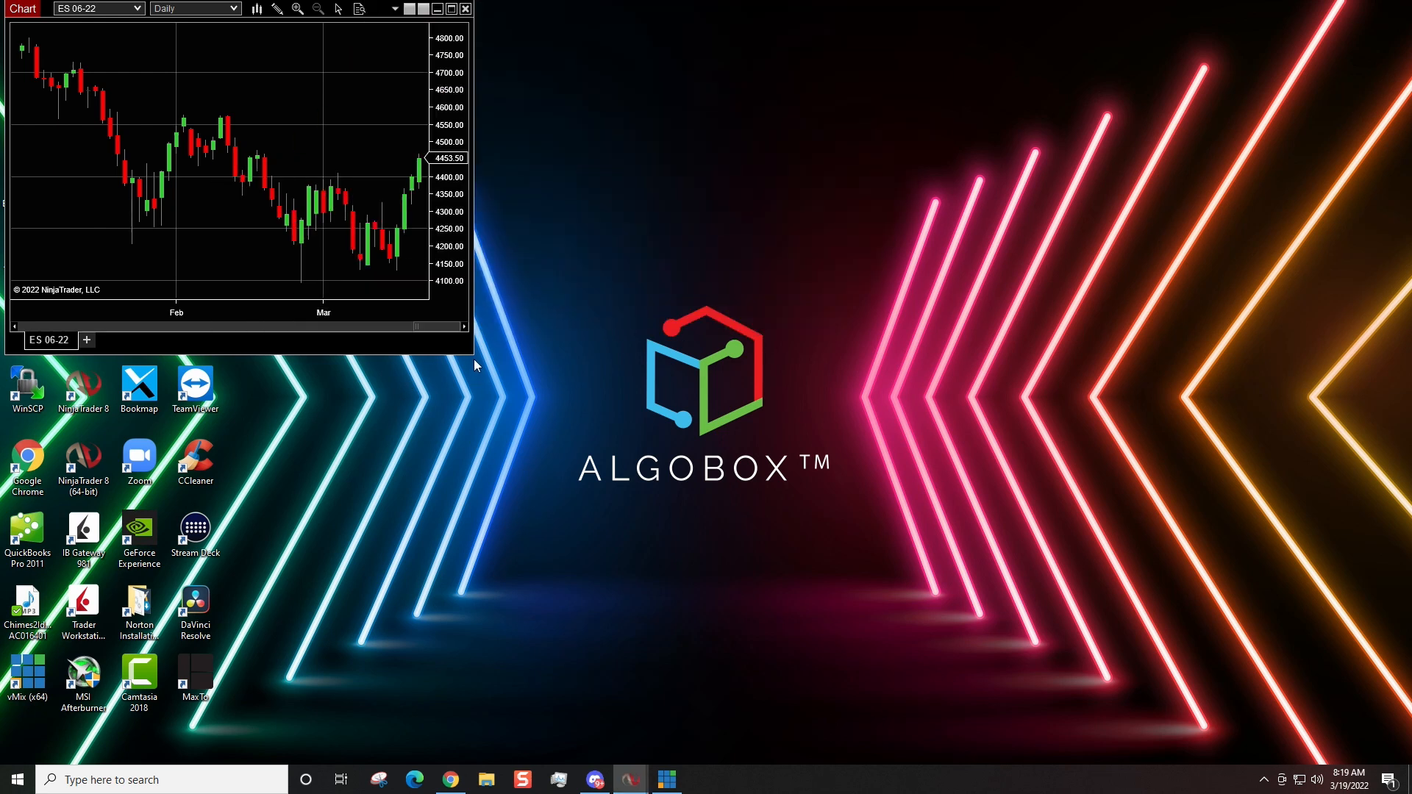
left_click_drag(473, 355, 1393, 756)
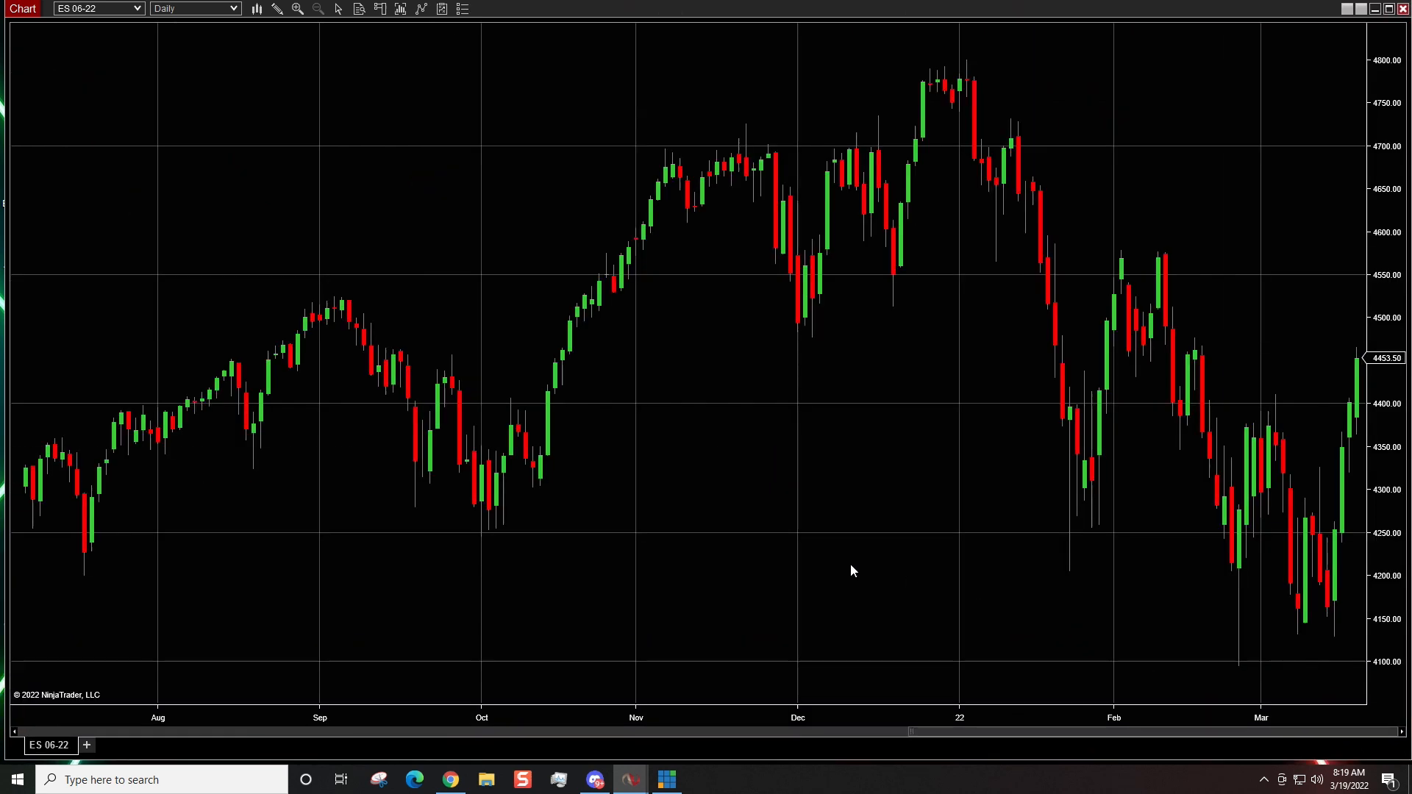
left_click_drag(851, 570, 808, 566)
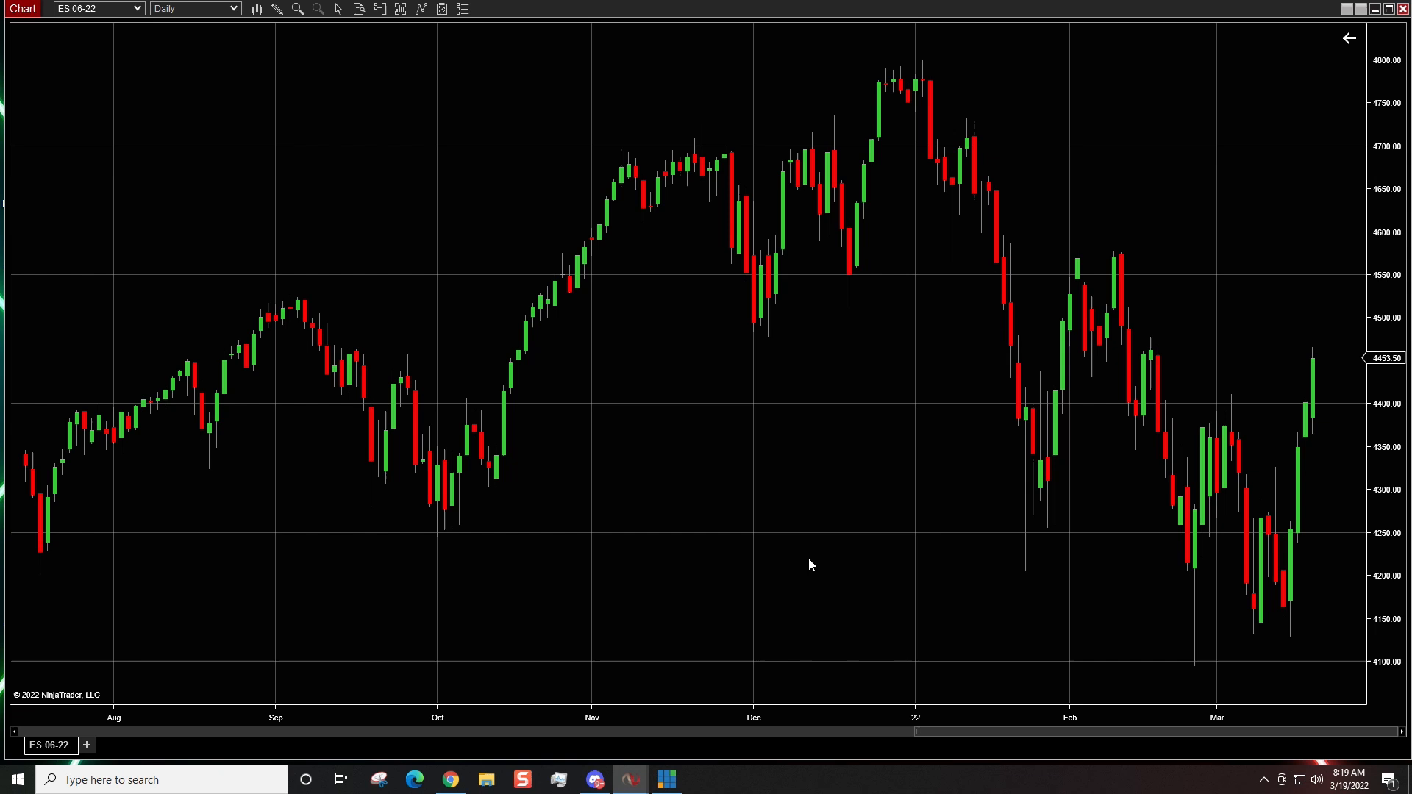
left_click(1348, 39)
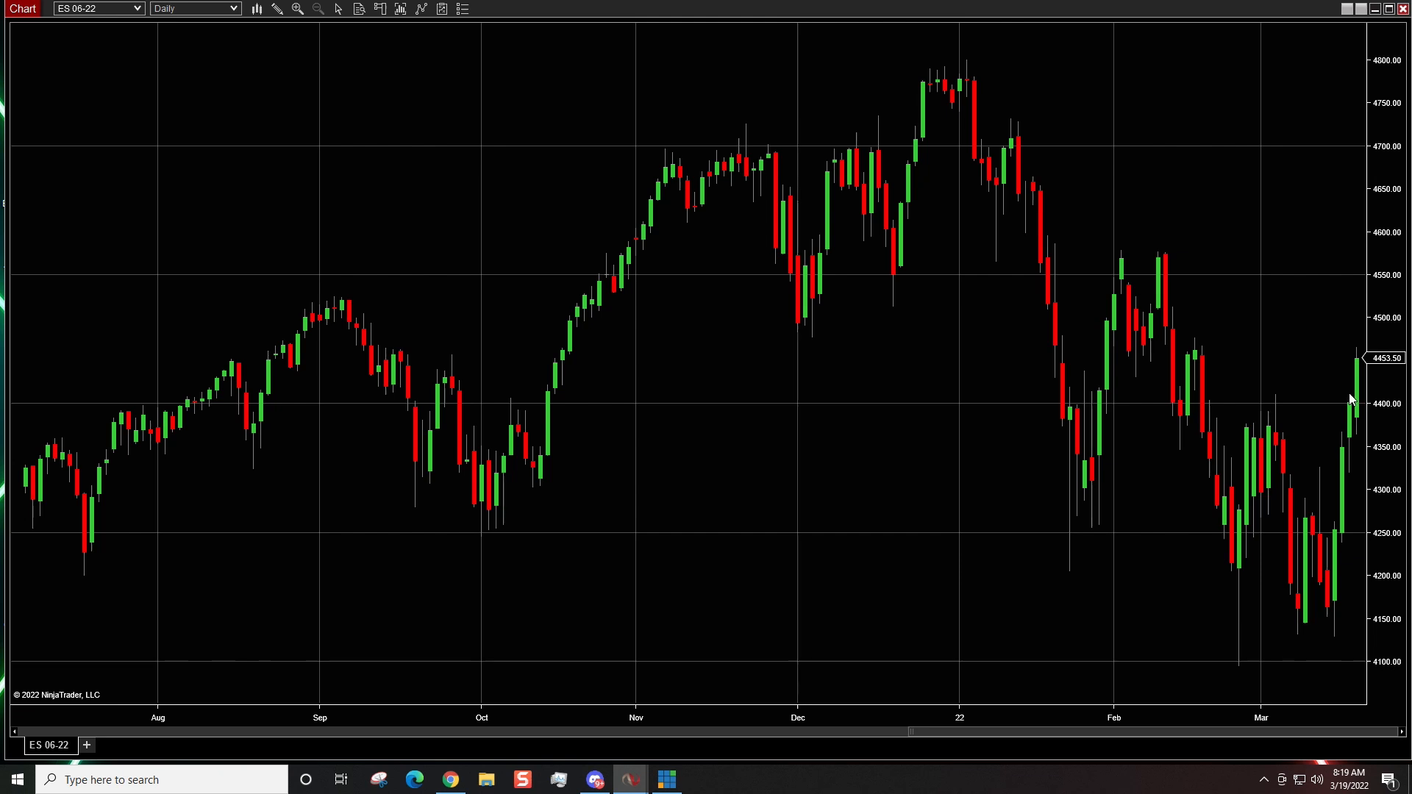
Set the chart's Right side margin to 50 in Properties and apply it.
right_click(511, 186)
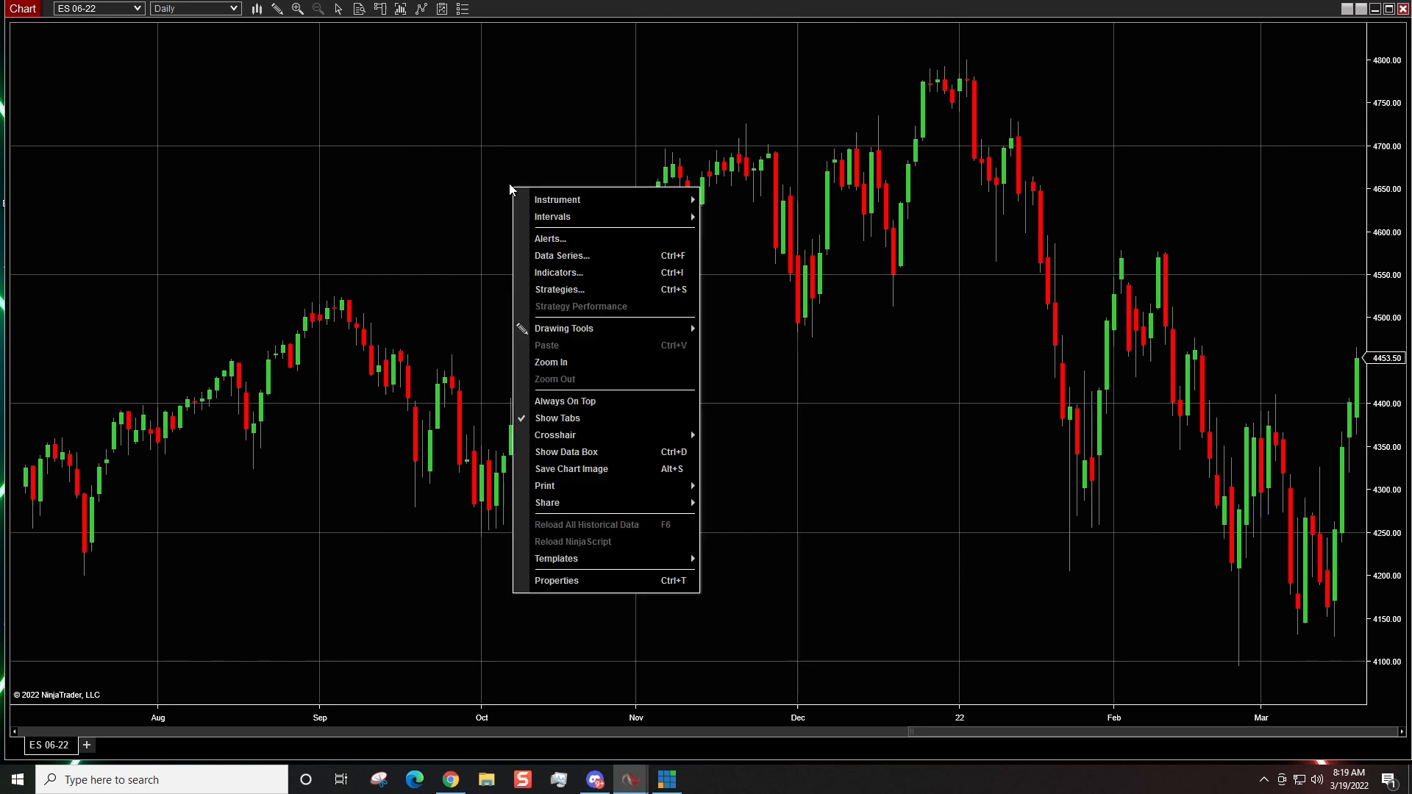
left_click(558, 583)
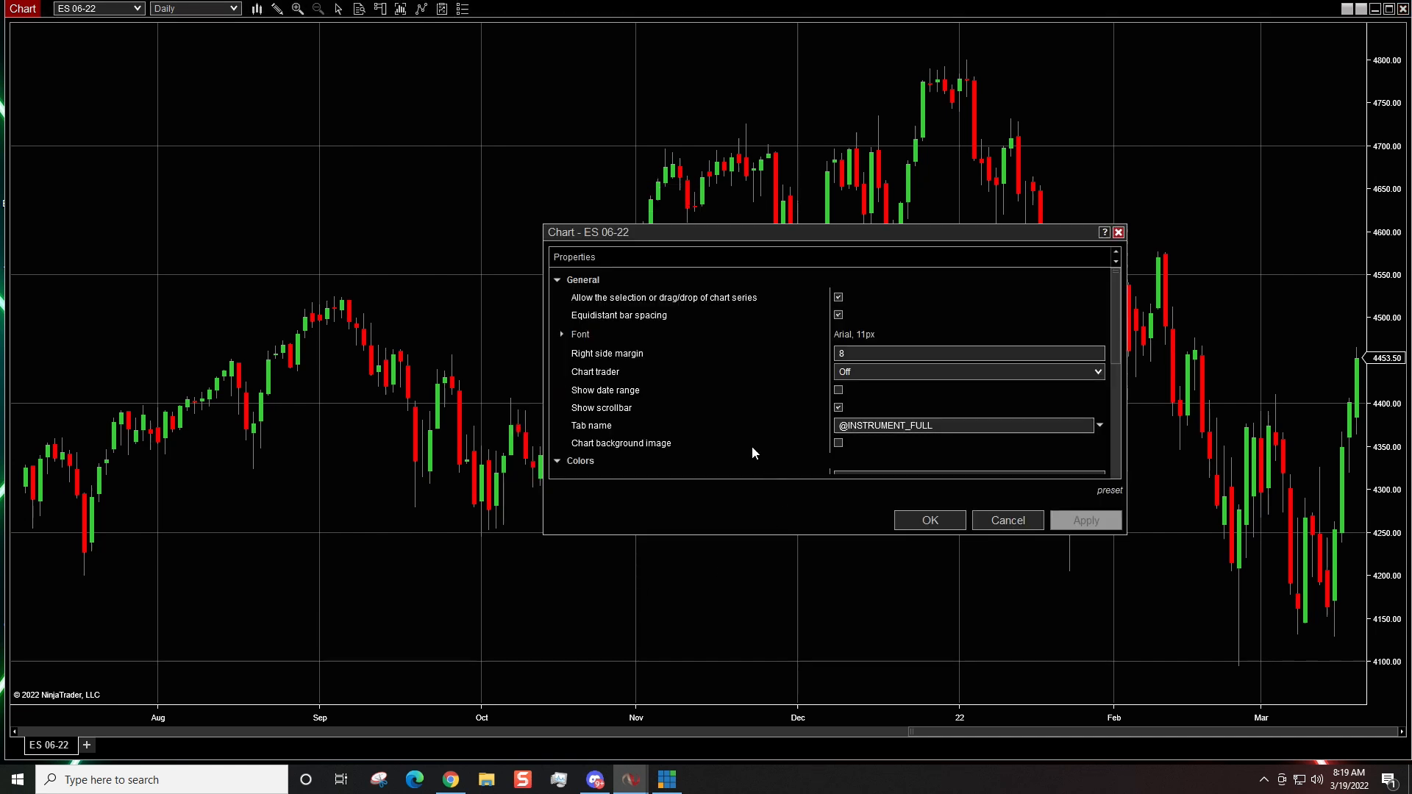
left_click(864, 354)
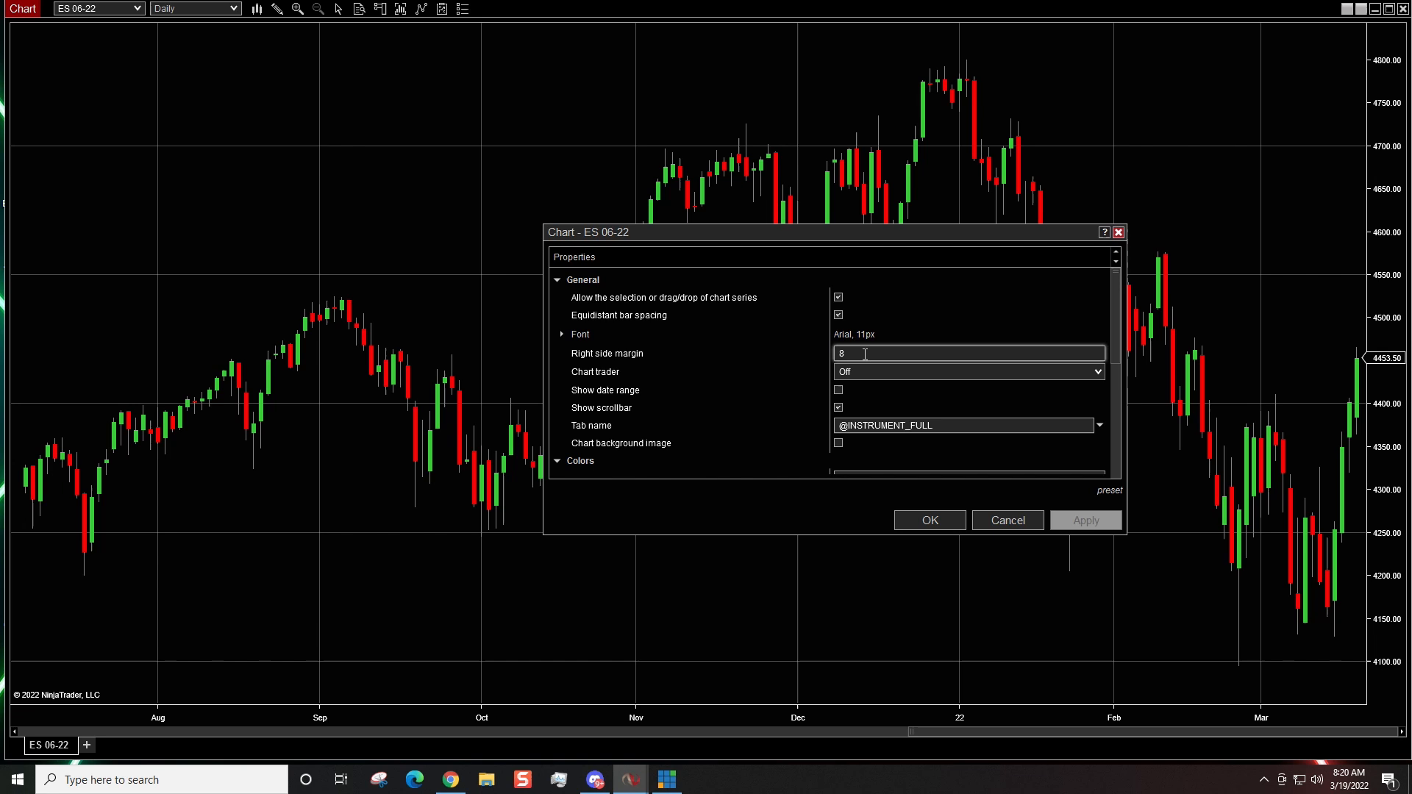
key("BackSpace")
type("50")
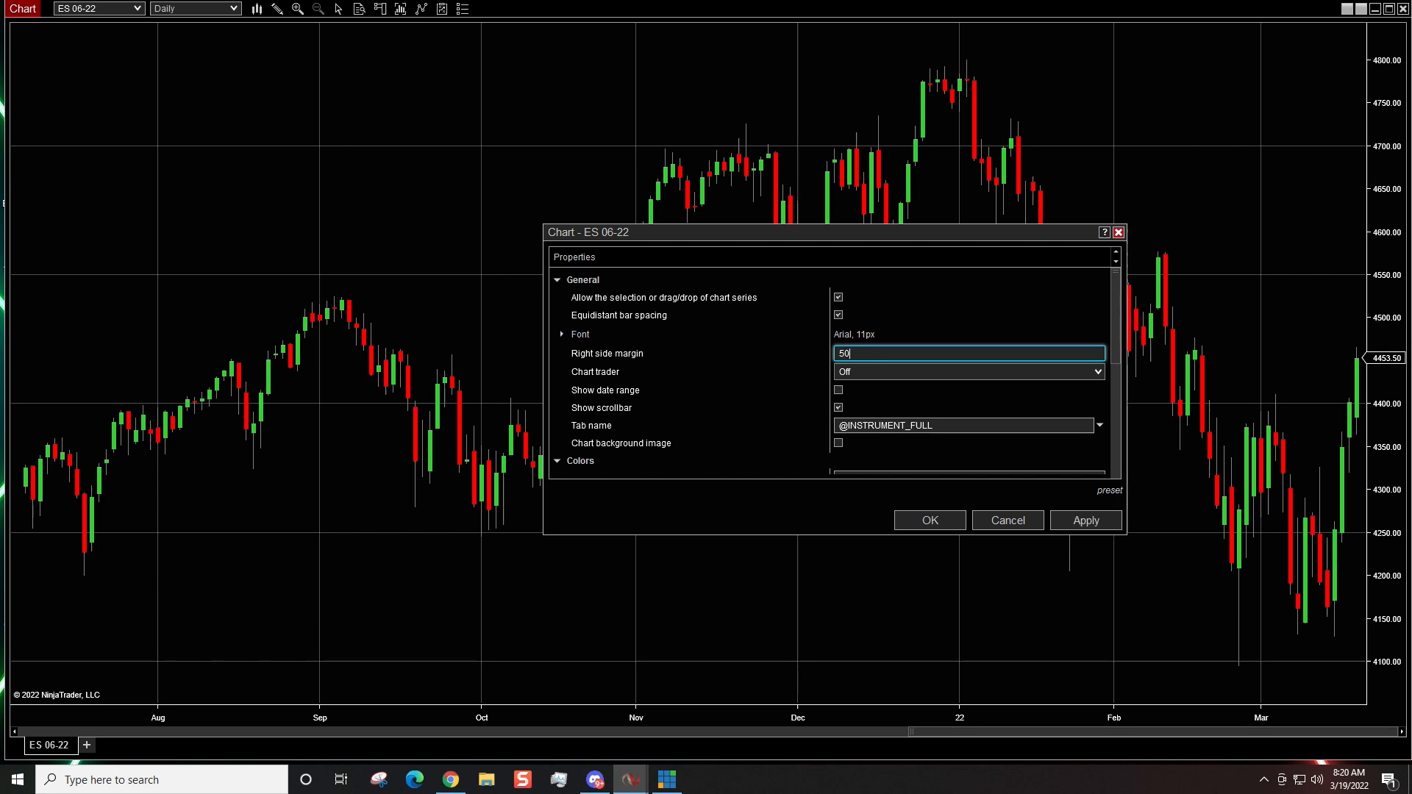
left_click(930, 520)
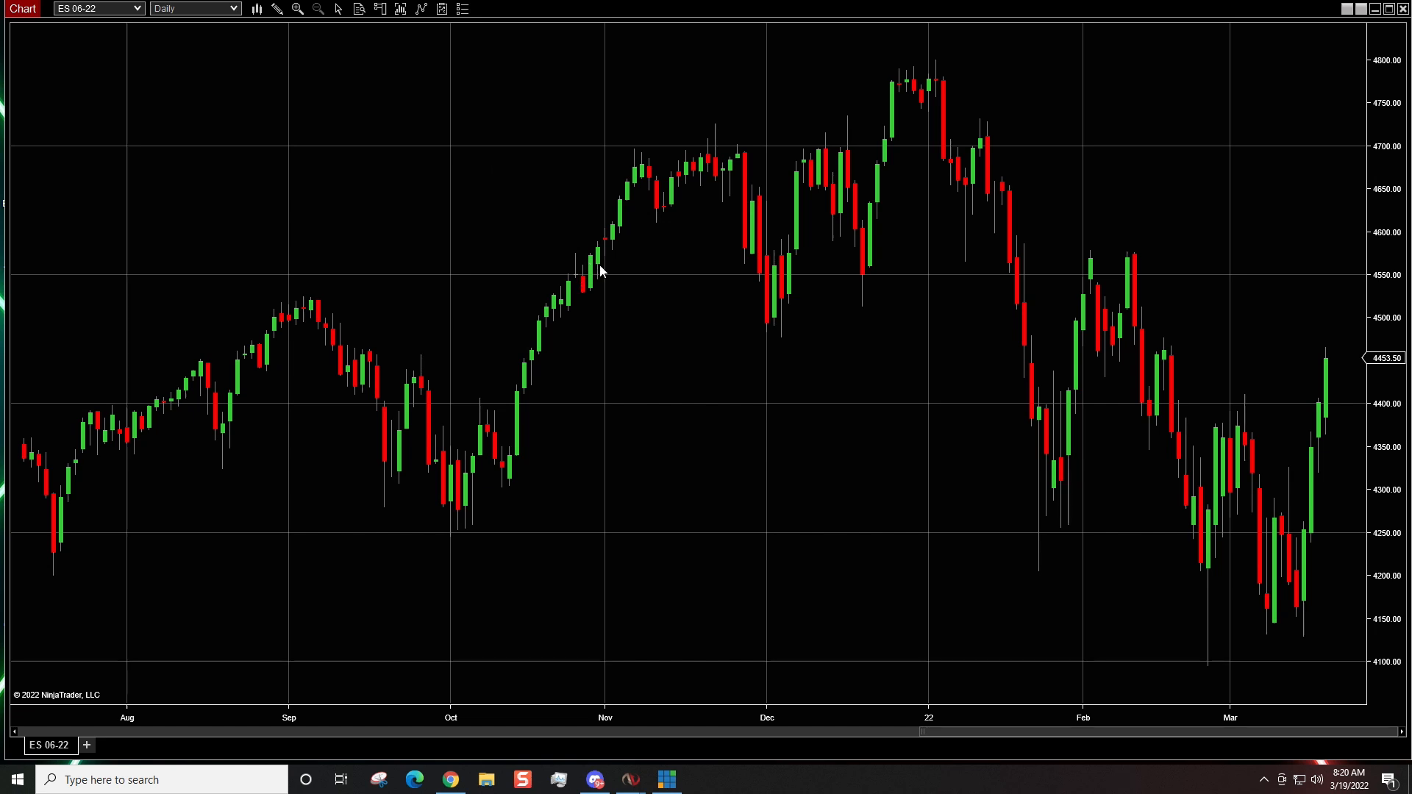
Reopen the Data Series settings, keep Day bars and pick RoyalBlue for up bars.
right_click(502, 120)
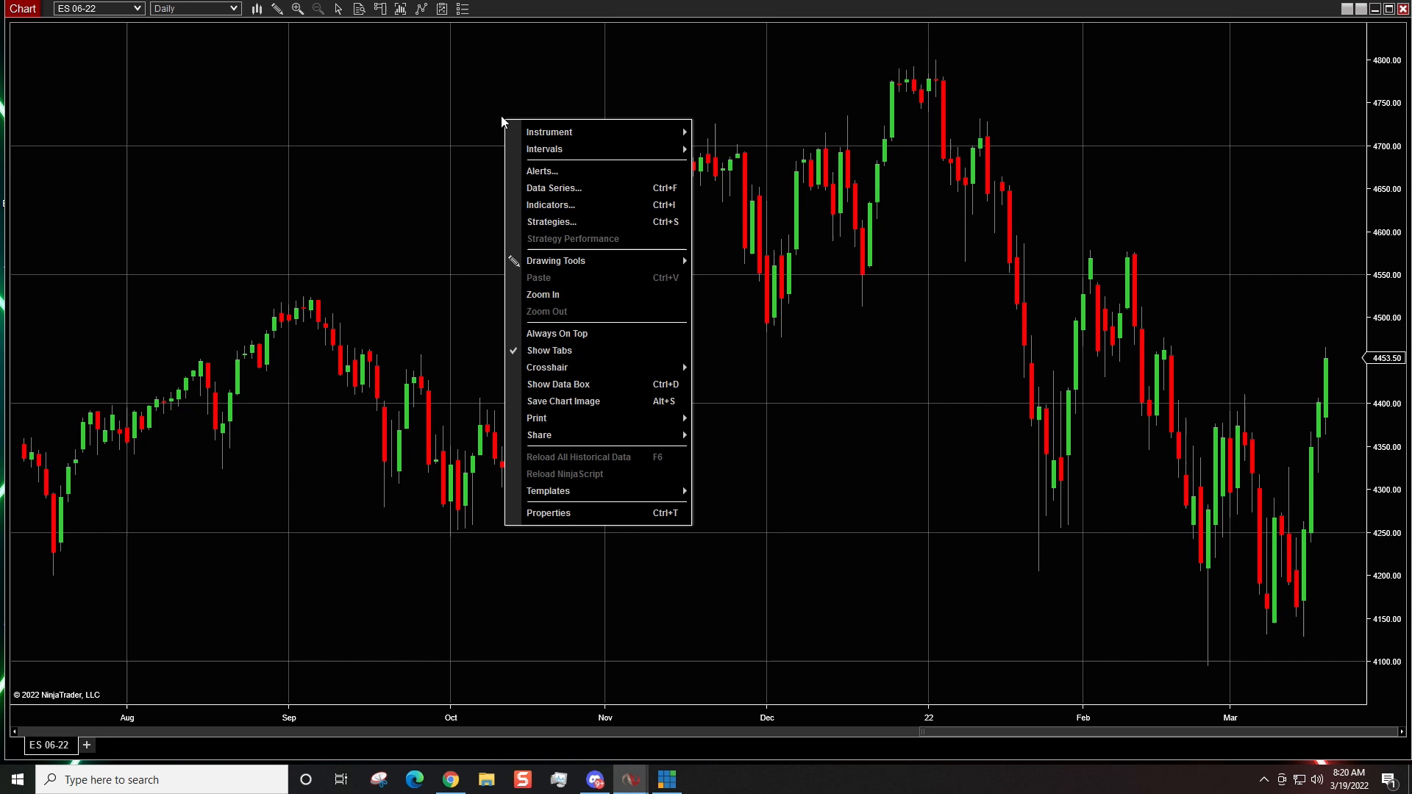
left_click(537, 190)
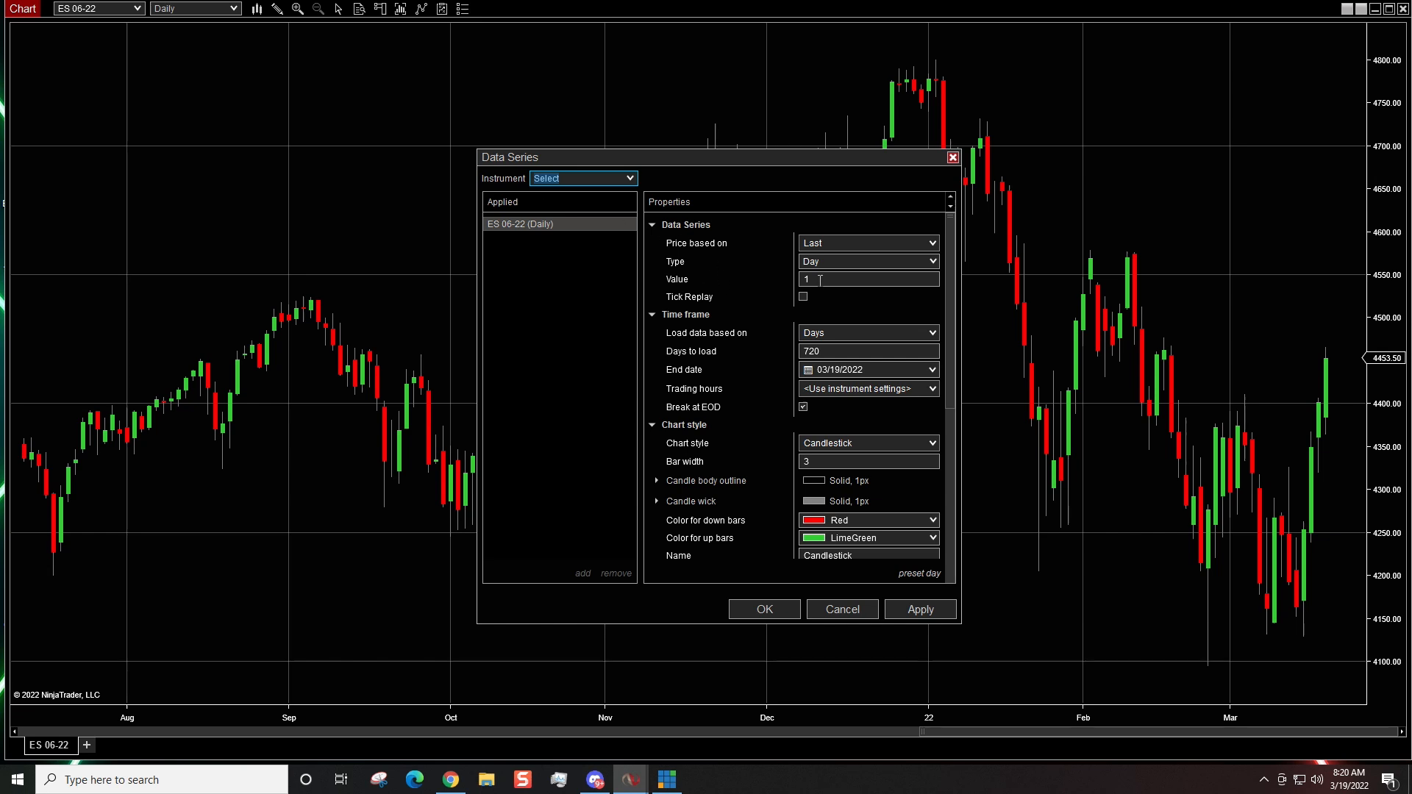
left_click(933, 264)
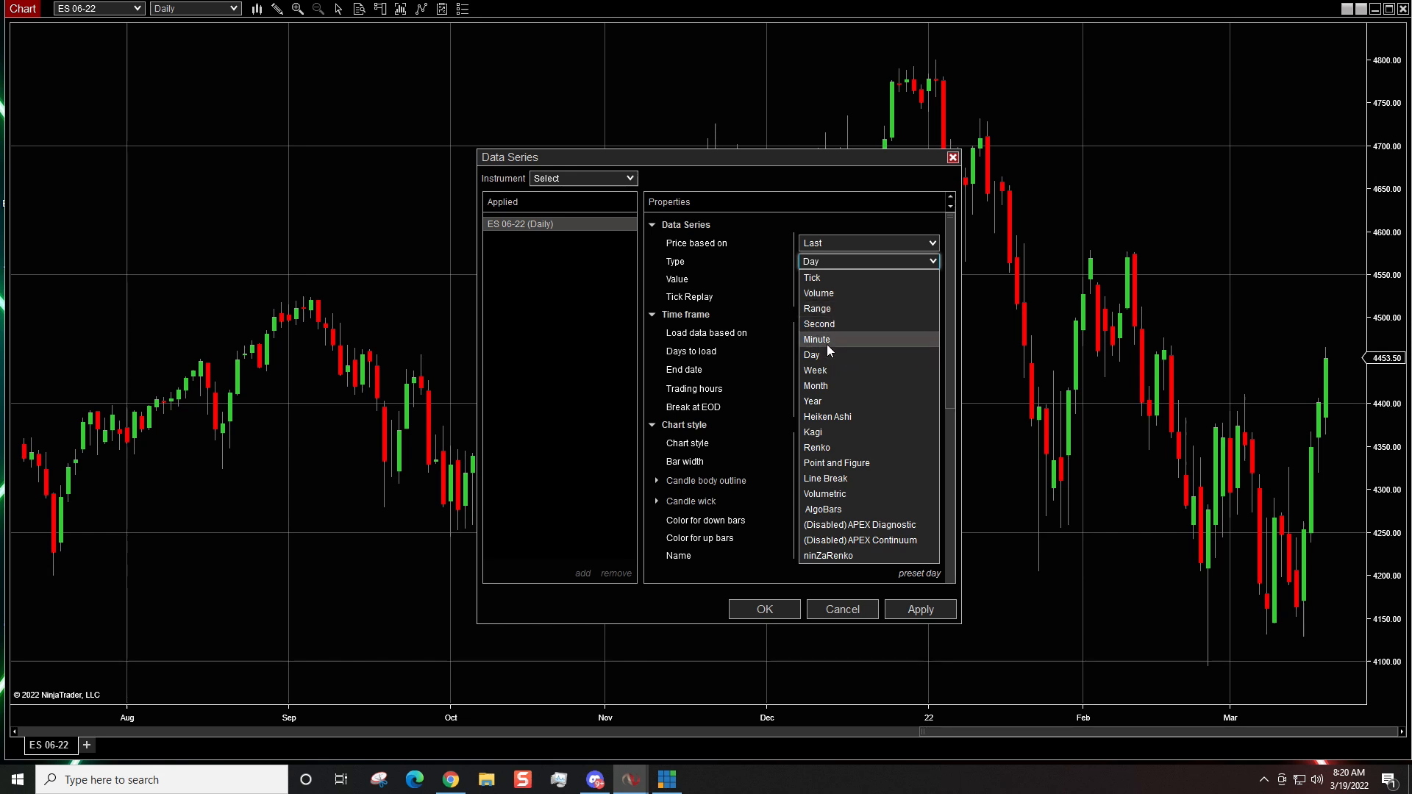
left_click(795, 229)
scroll(768, 433, "down", 1)
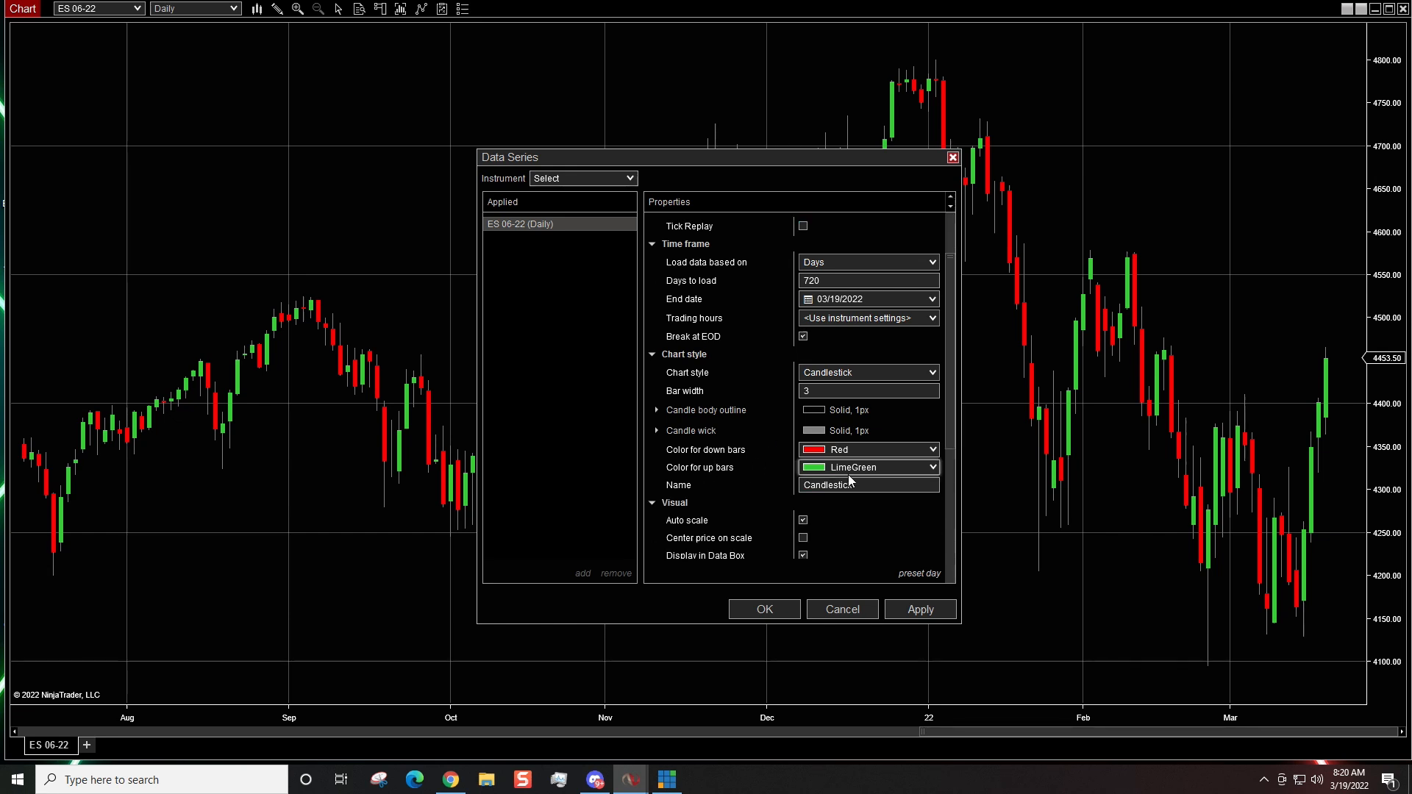
left_click(933, 466)
scroll(903, 343, "down", 1)
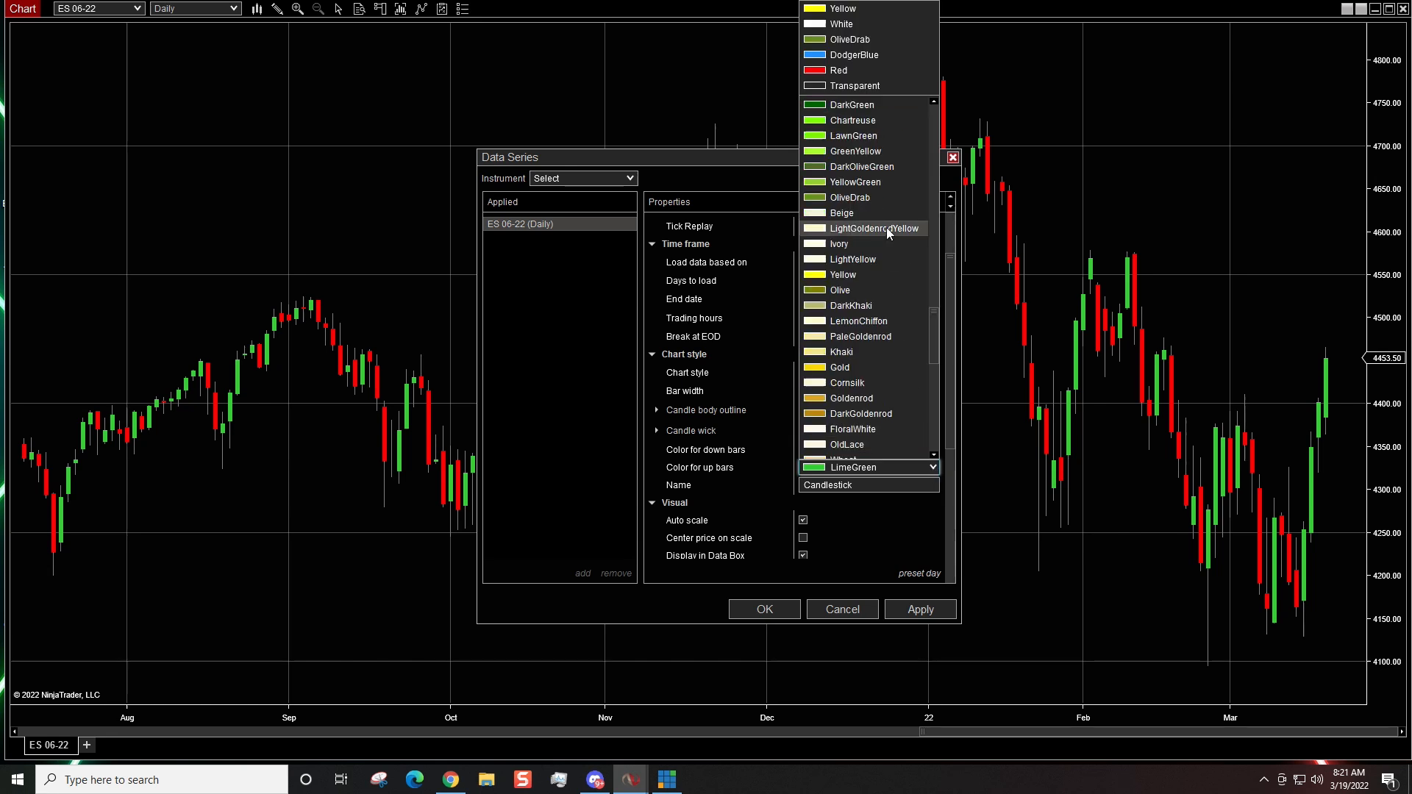
scroll(886, 228, "down", 2)
scroll(886, 233, "down", 2)
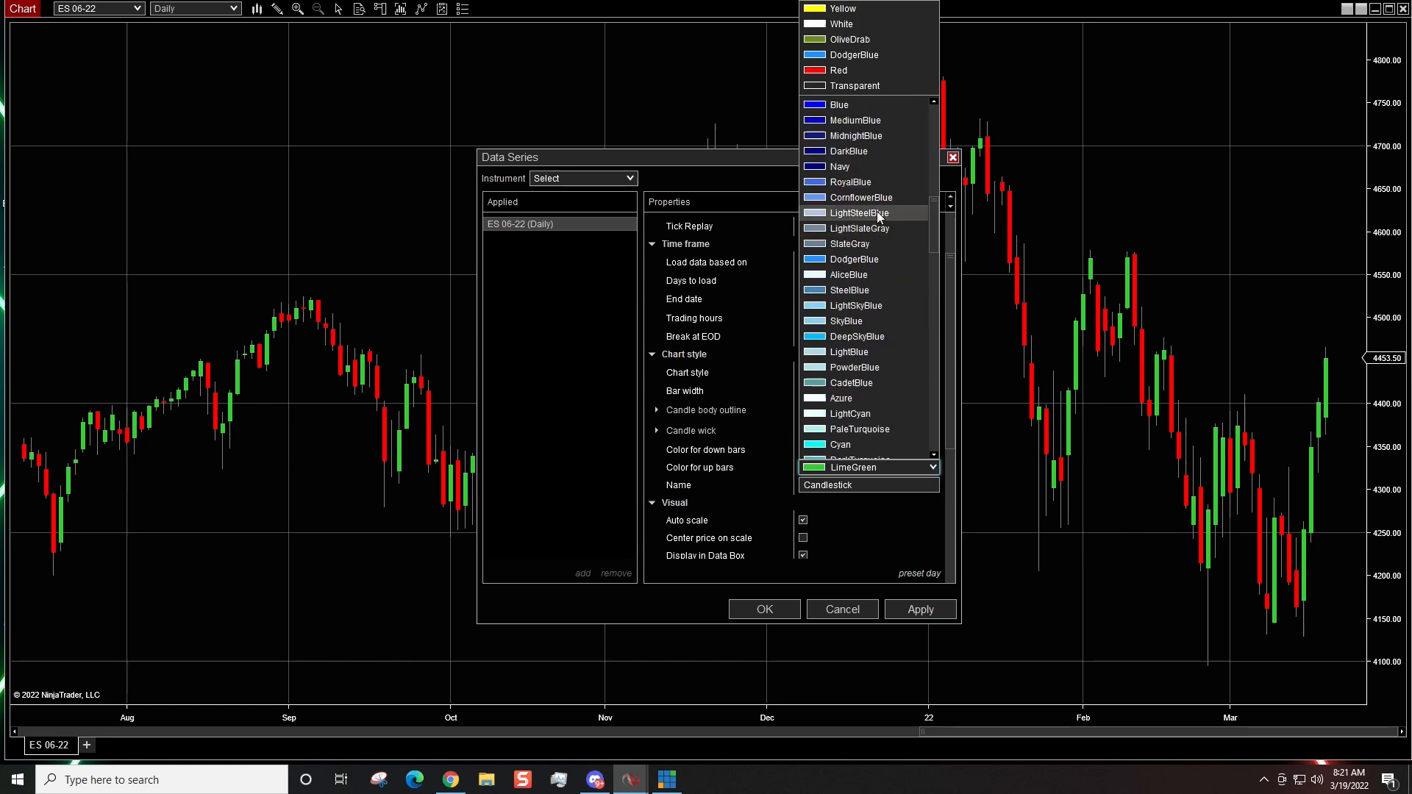
left_click(858, 182)
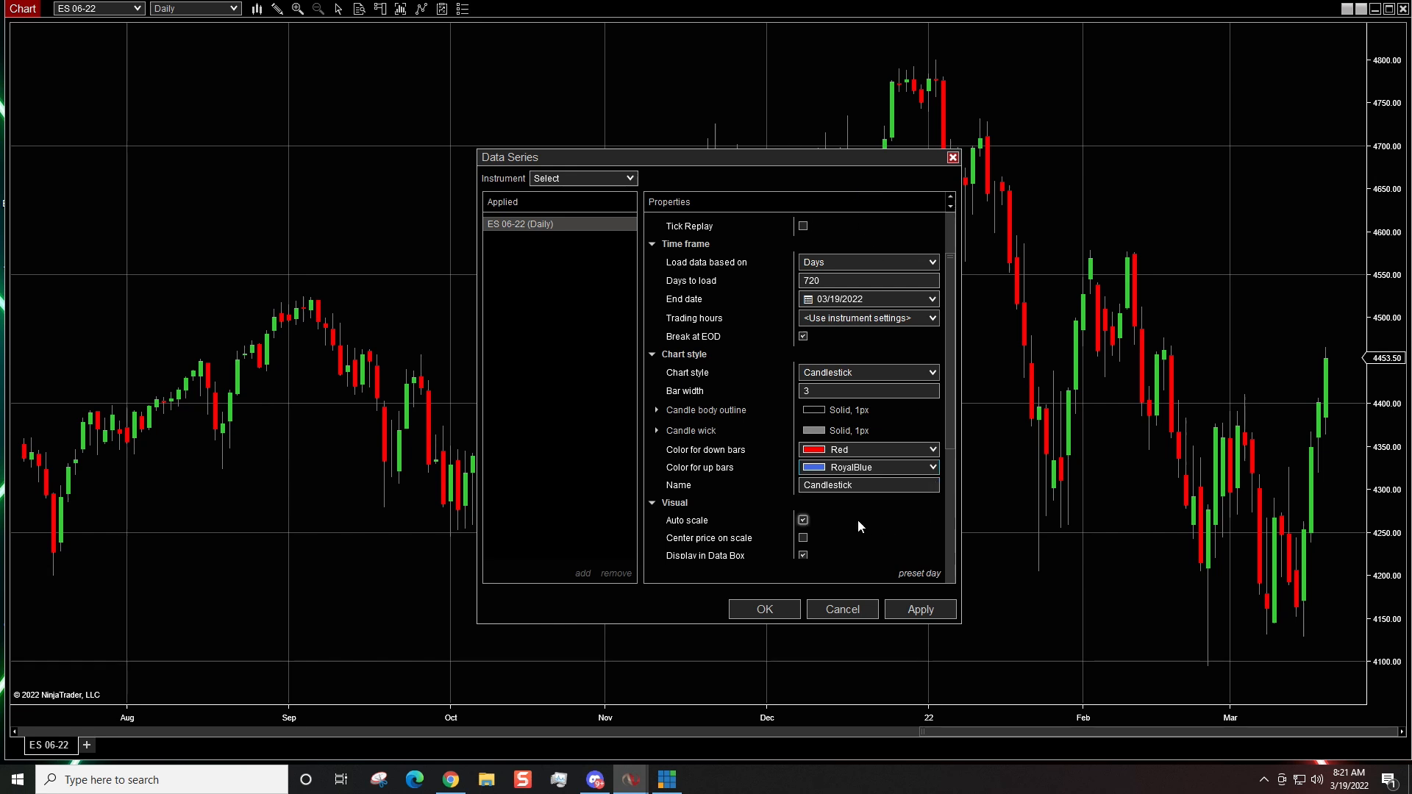
scroll(856, 520, "down", 1)
scroll(842, 518, "down", 2)
scroll(841, 518, "down", 1)
scroll(847, 513, "down", 1)
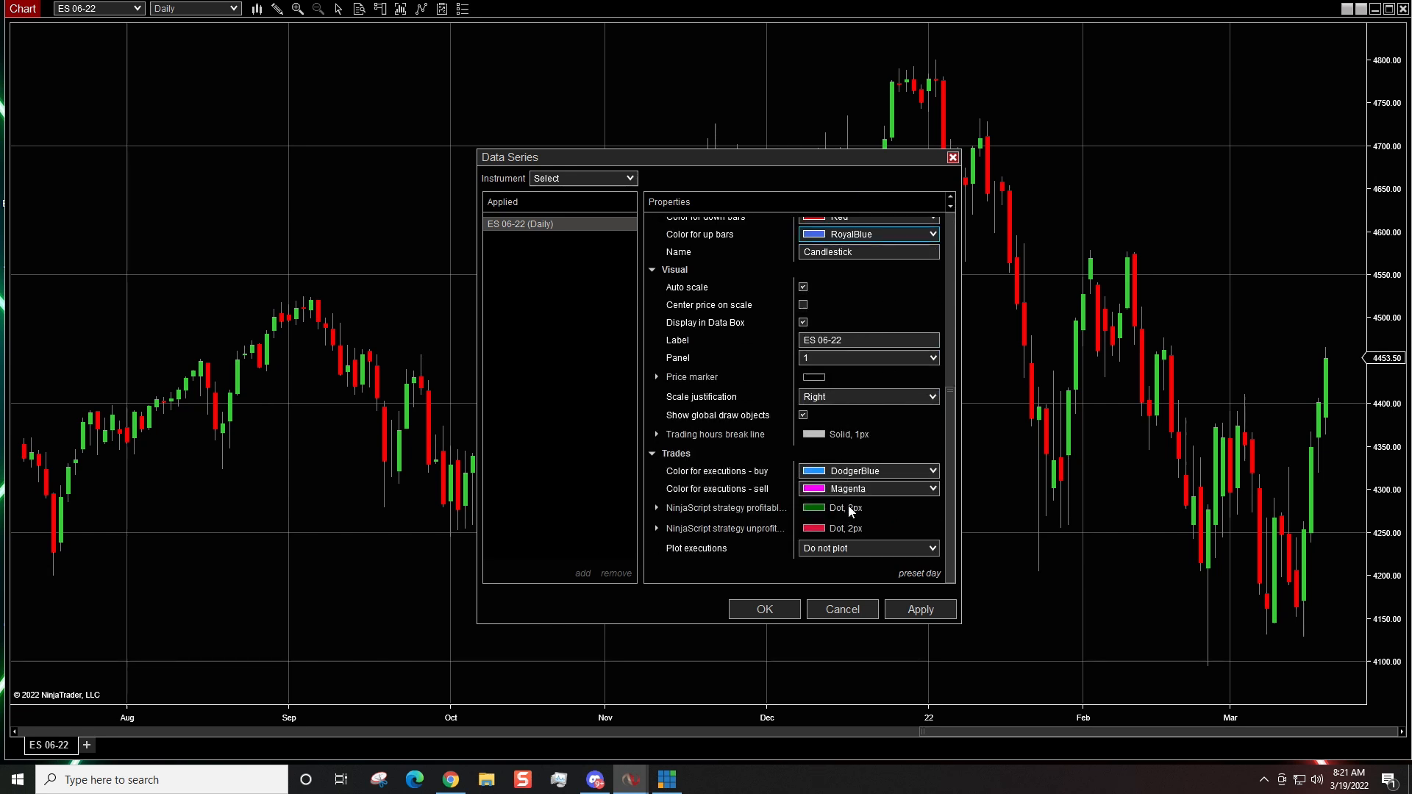
scroll(747, 469, "up", 4)
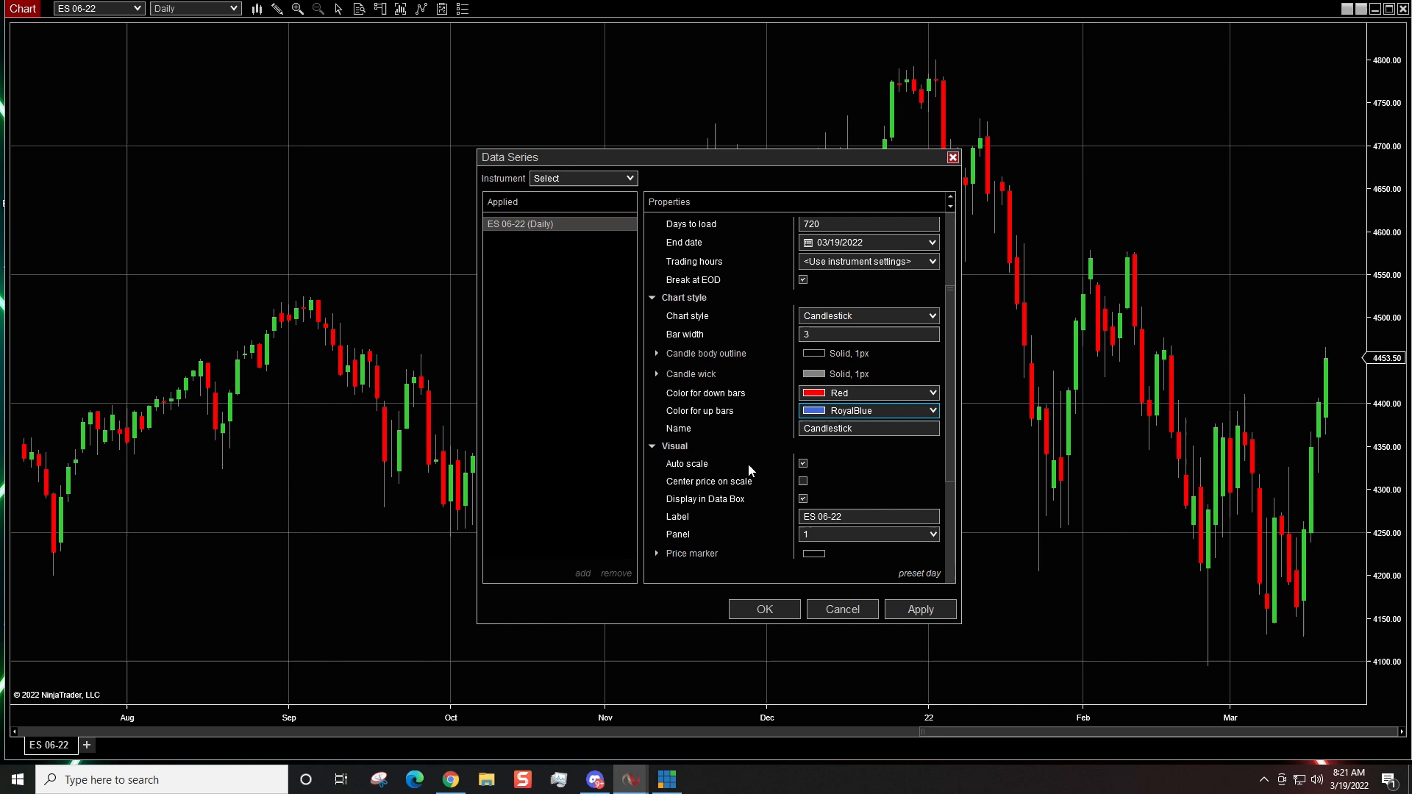
scroll(748, 467, "up", 2)
scroll(748, 468, "up", 1)
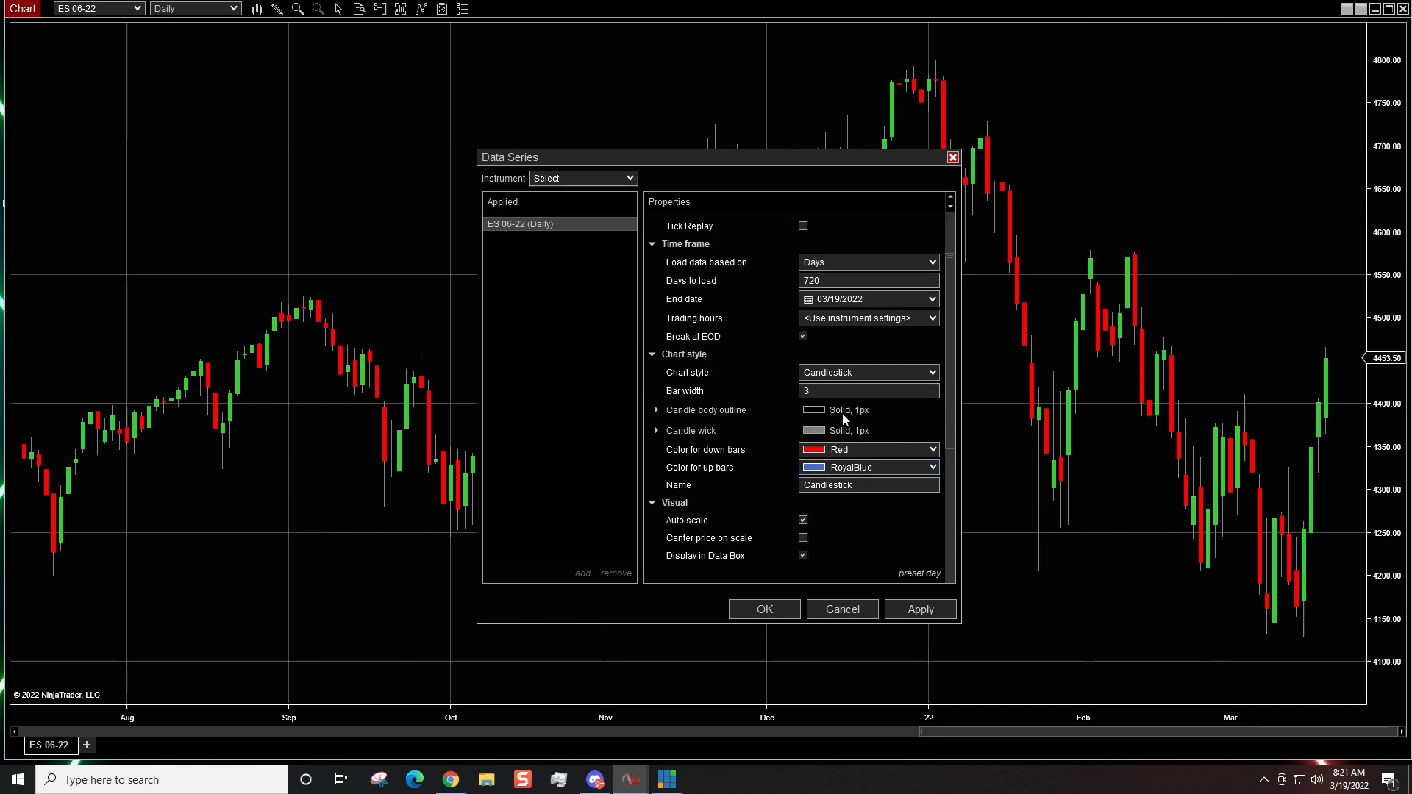
Try a LightGray candle body outline, then set it back to Transparent and apply.
left_click(658, 410)
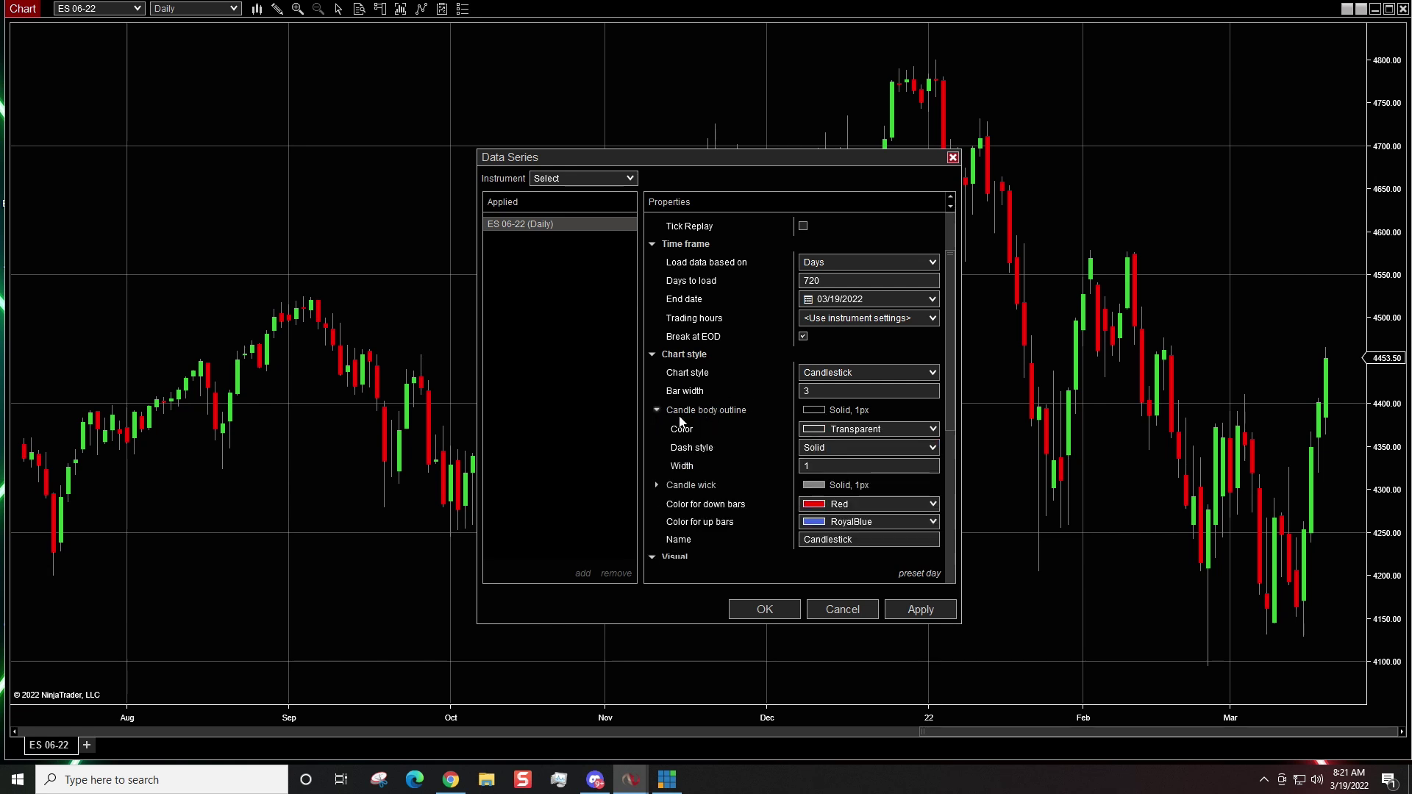
left_click(932, 429)
scroll(872, 153, "down", 1)
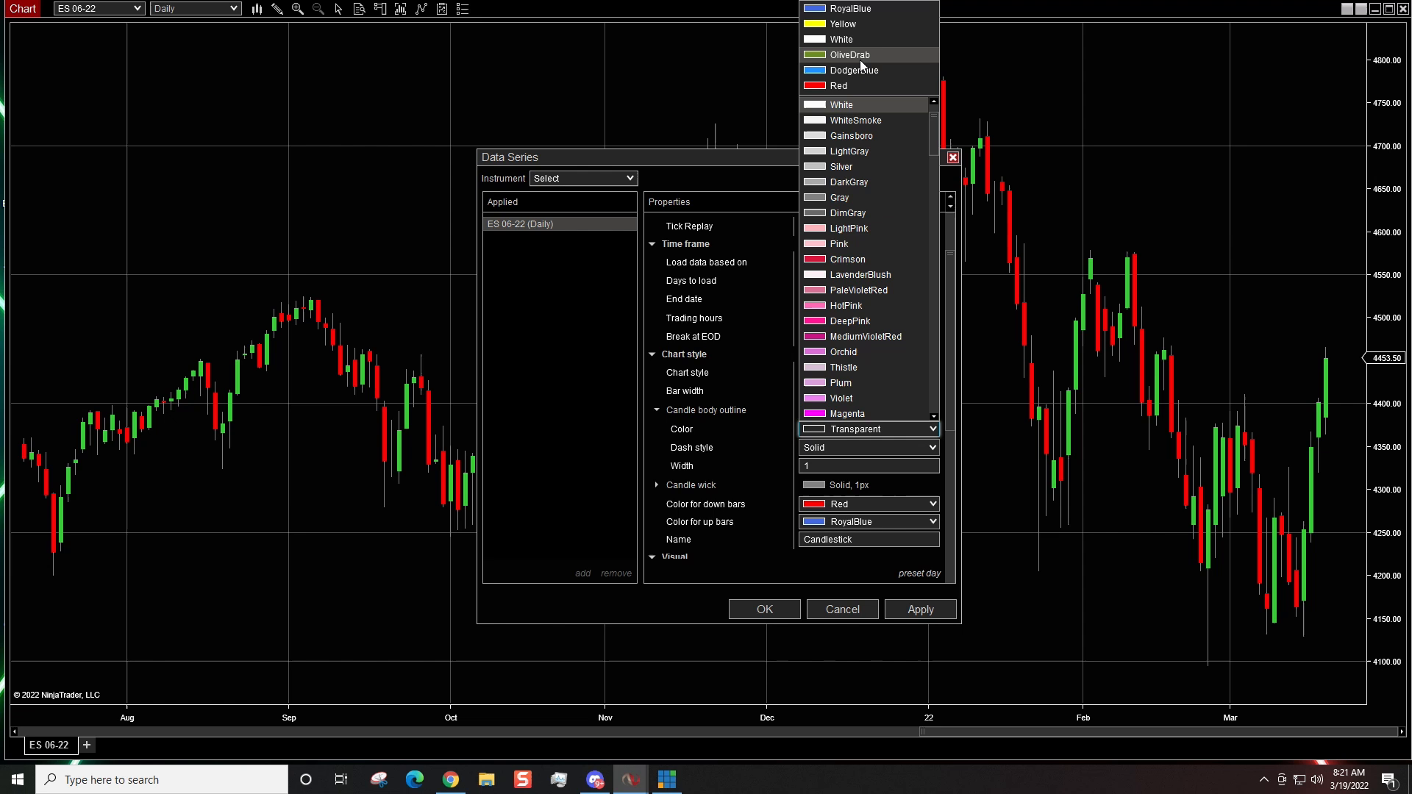
left_click(850, 152)
left_click(921, 609)
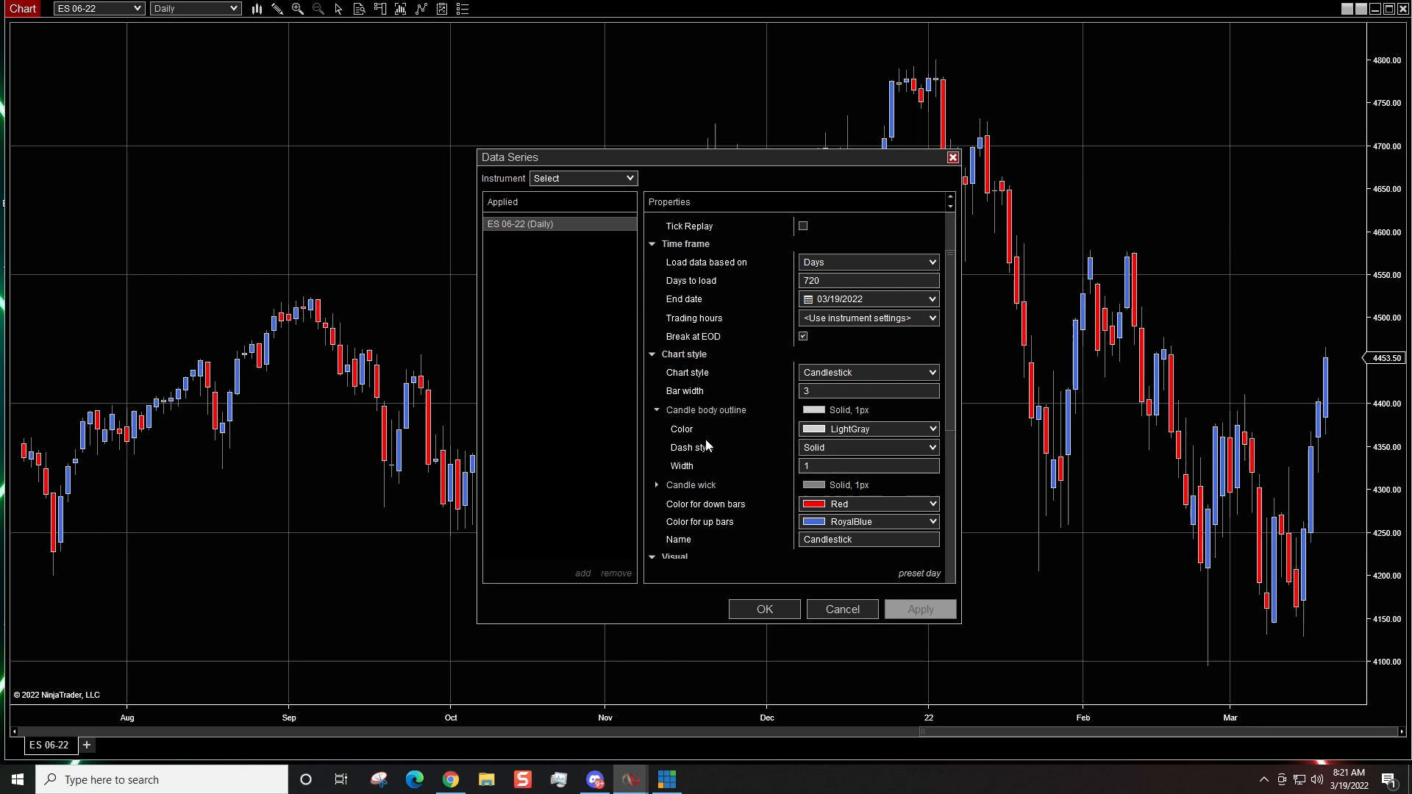
left_click(932, 429)
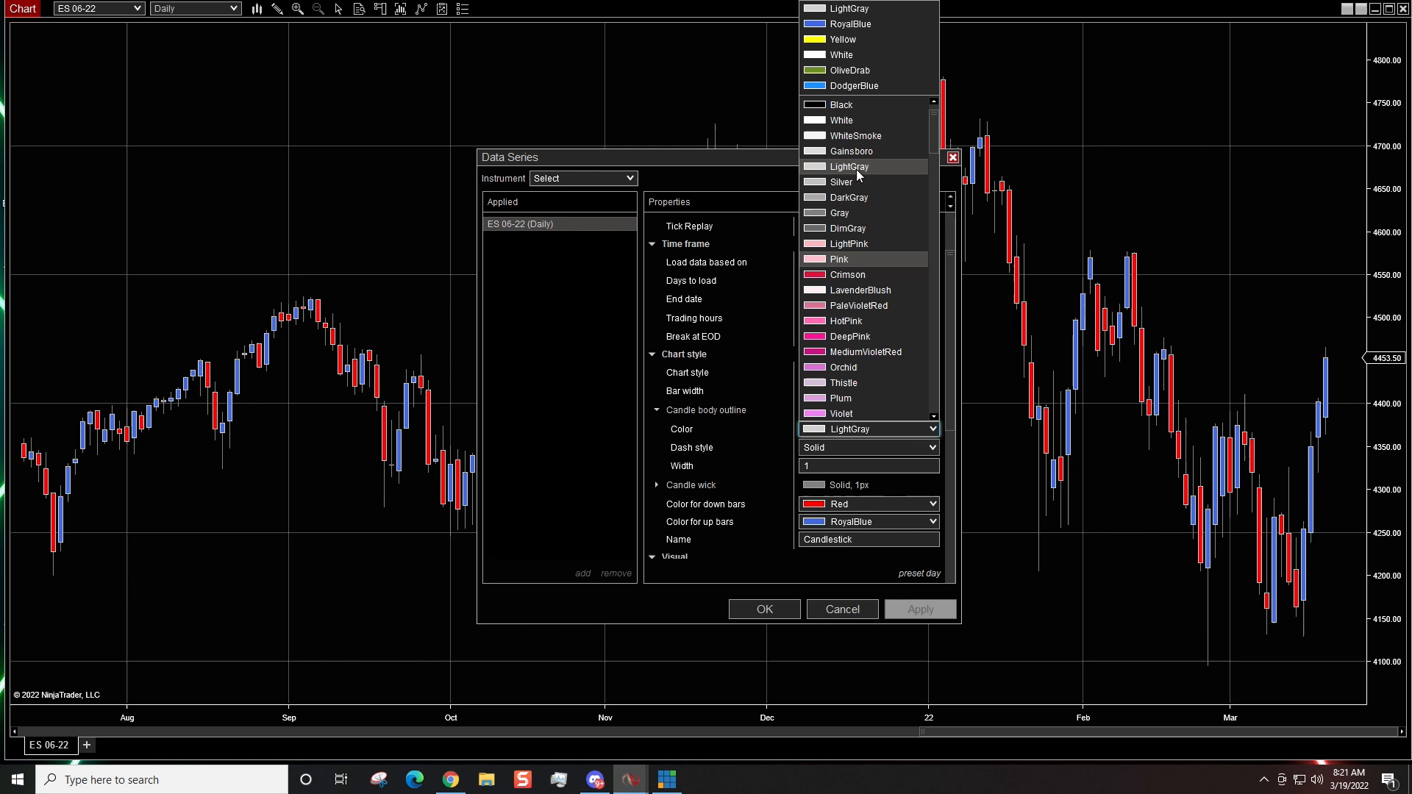
scroll(850, 166, "up", 3)
left_click(858, 127)
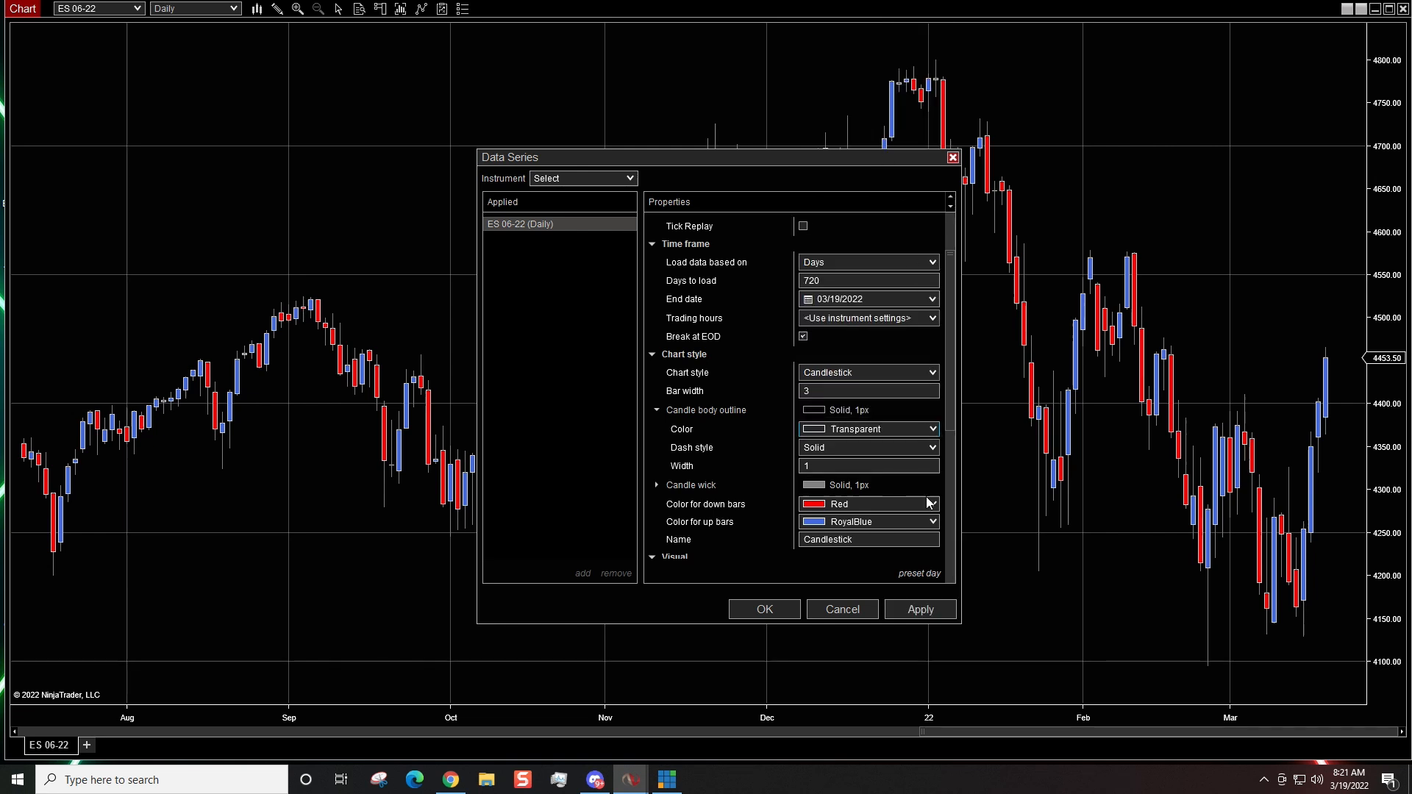
left_click(920, 609)
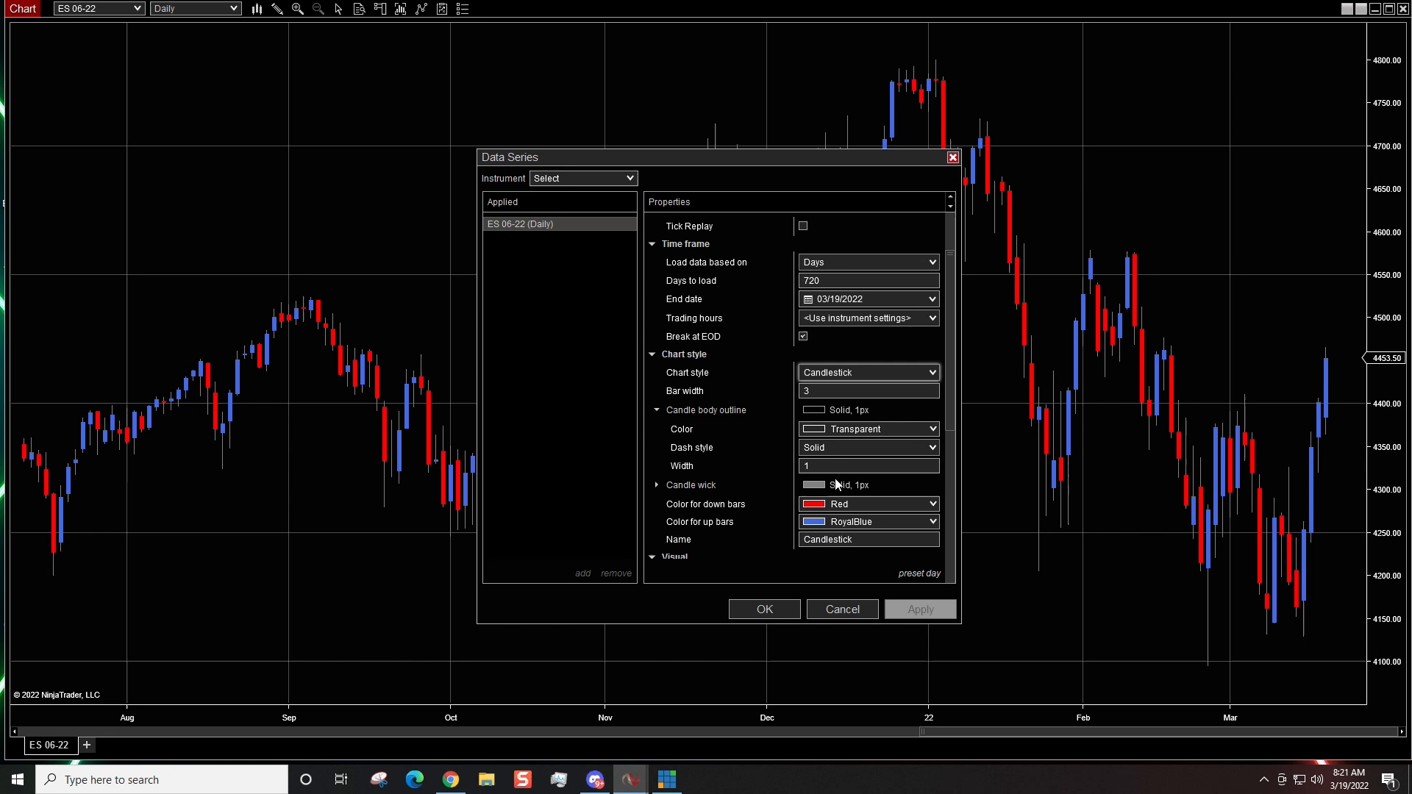
scroll(750, 418, "up", 3)
scroll(750, 418, "down", 3)
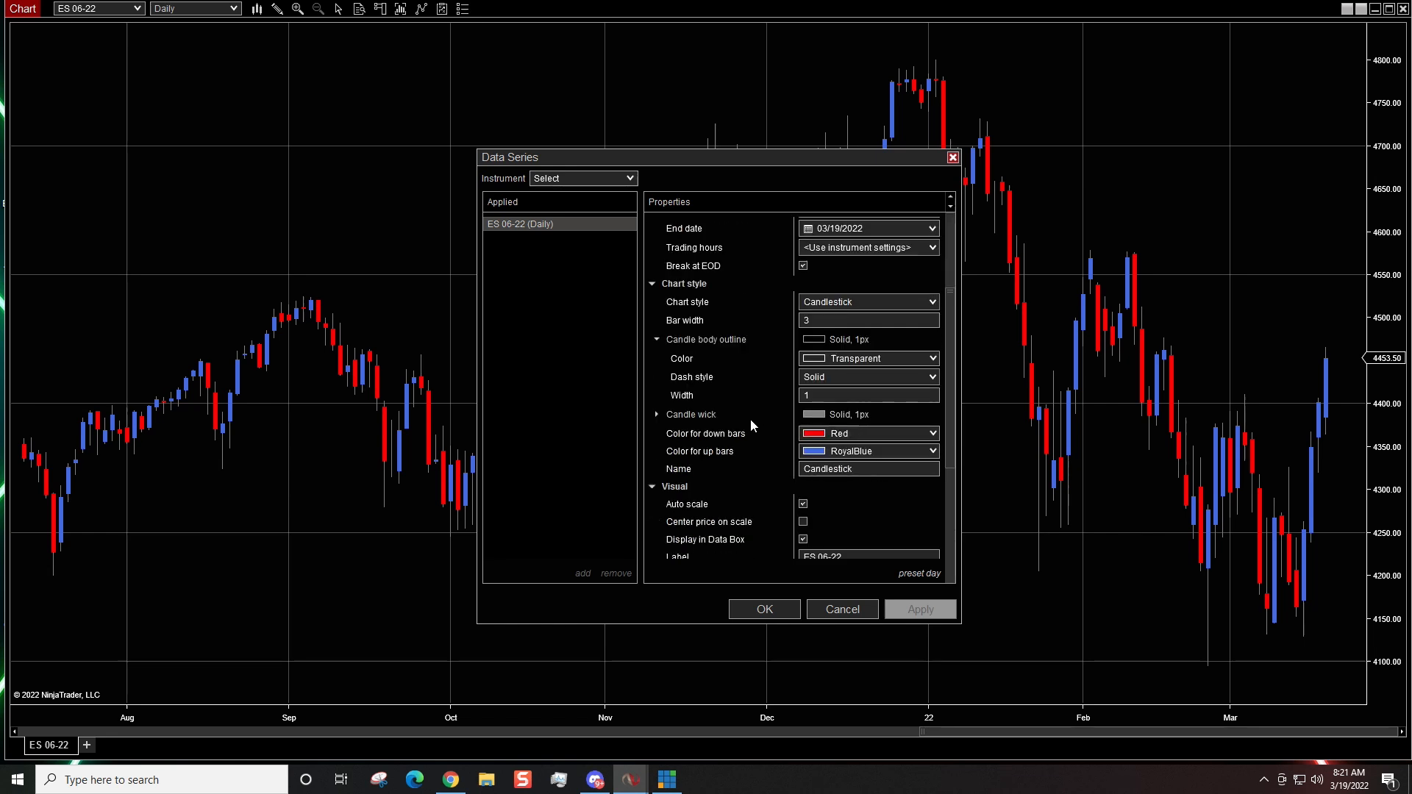
scroll(750, 418, "down", 3)
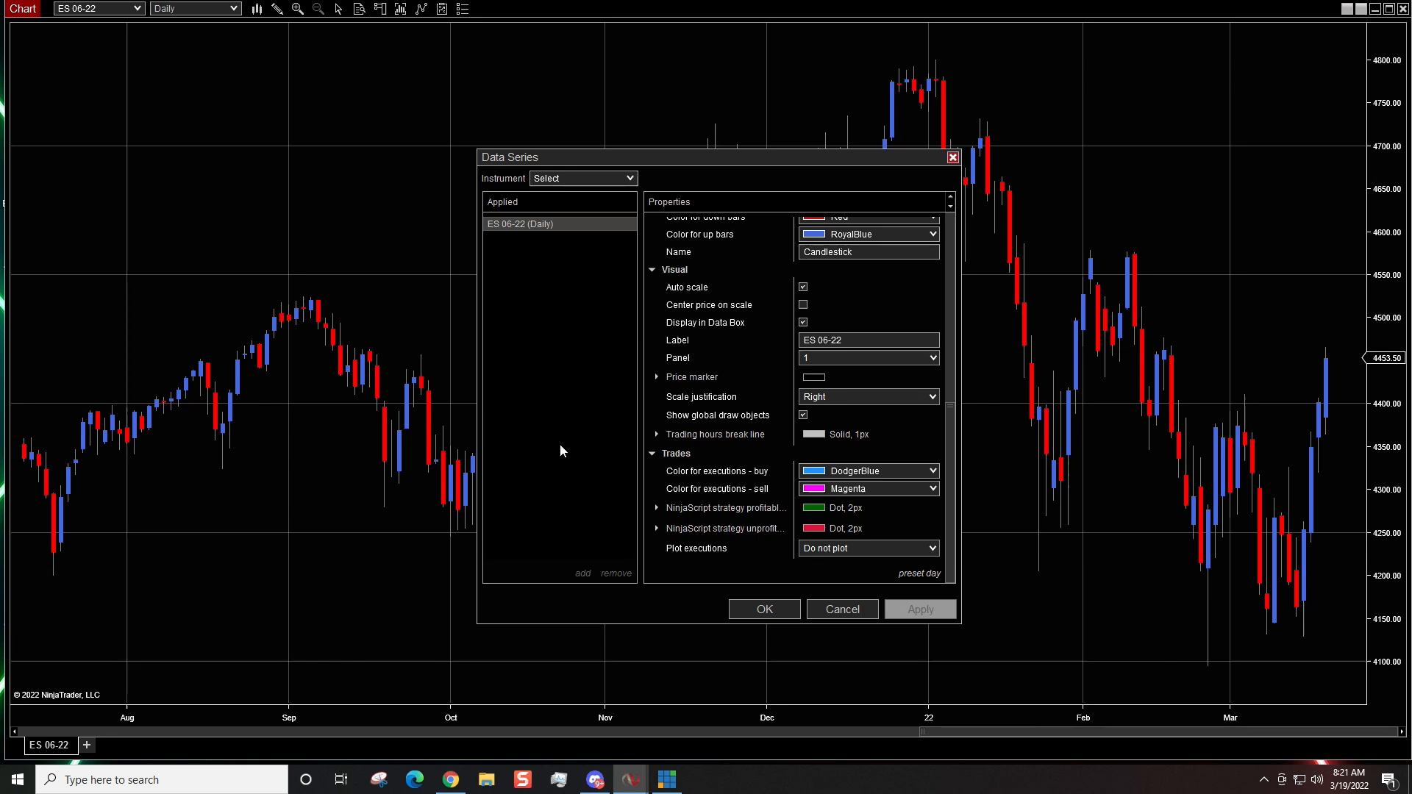
Keep Plot executions at 'Do not plot' and close the Data Series dialog.
left_click(869, 549)
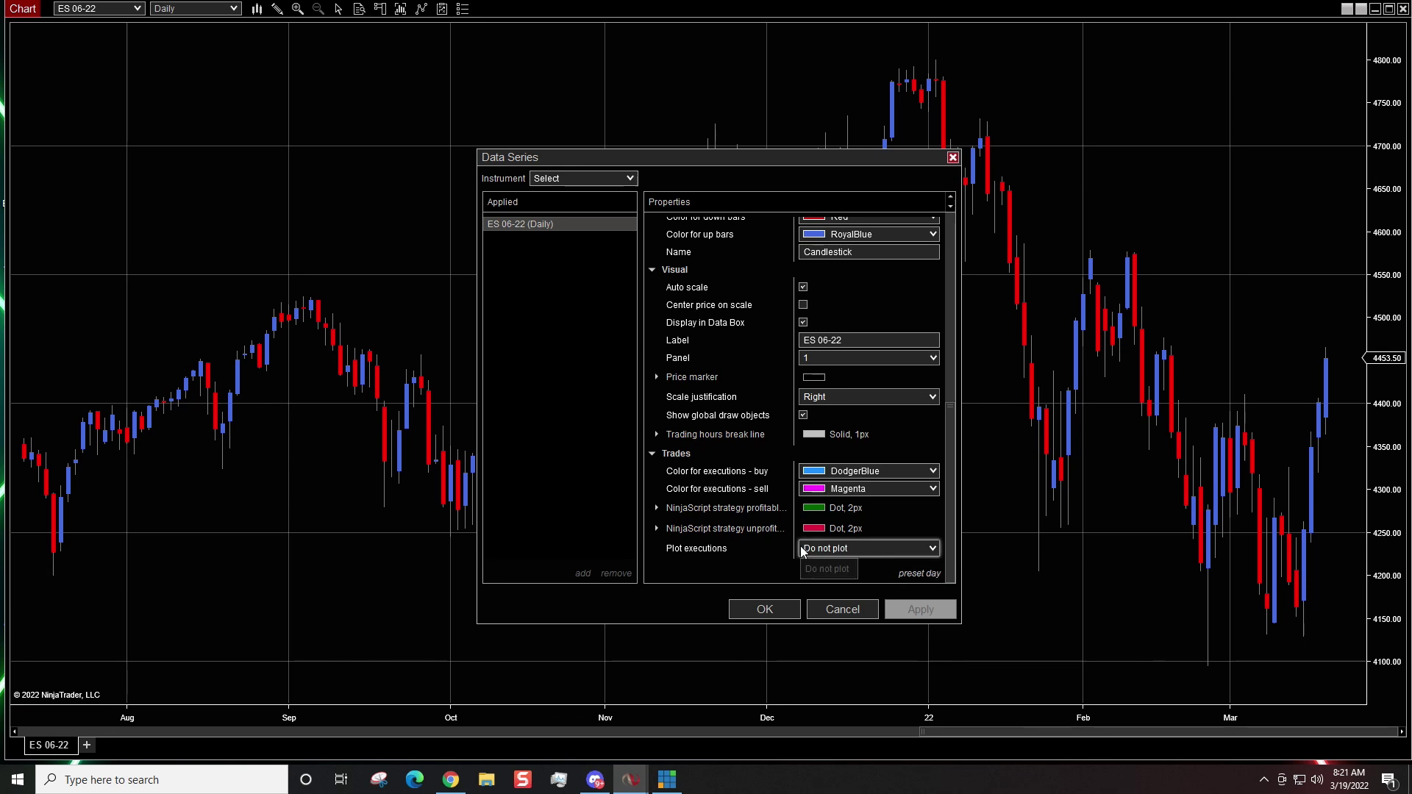
left_click(933, 548)
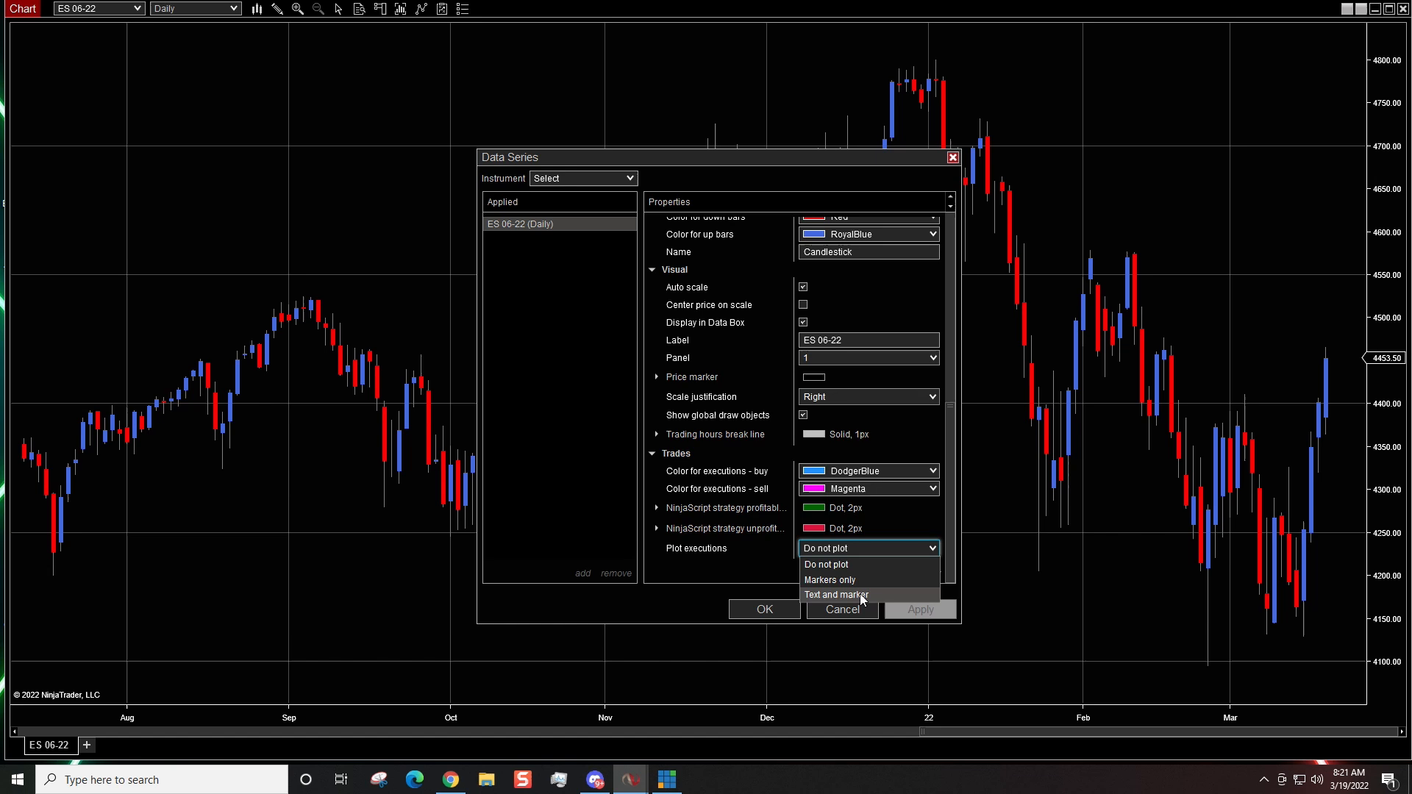
left_click(906, 511)
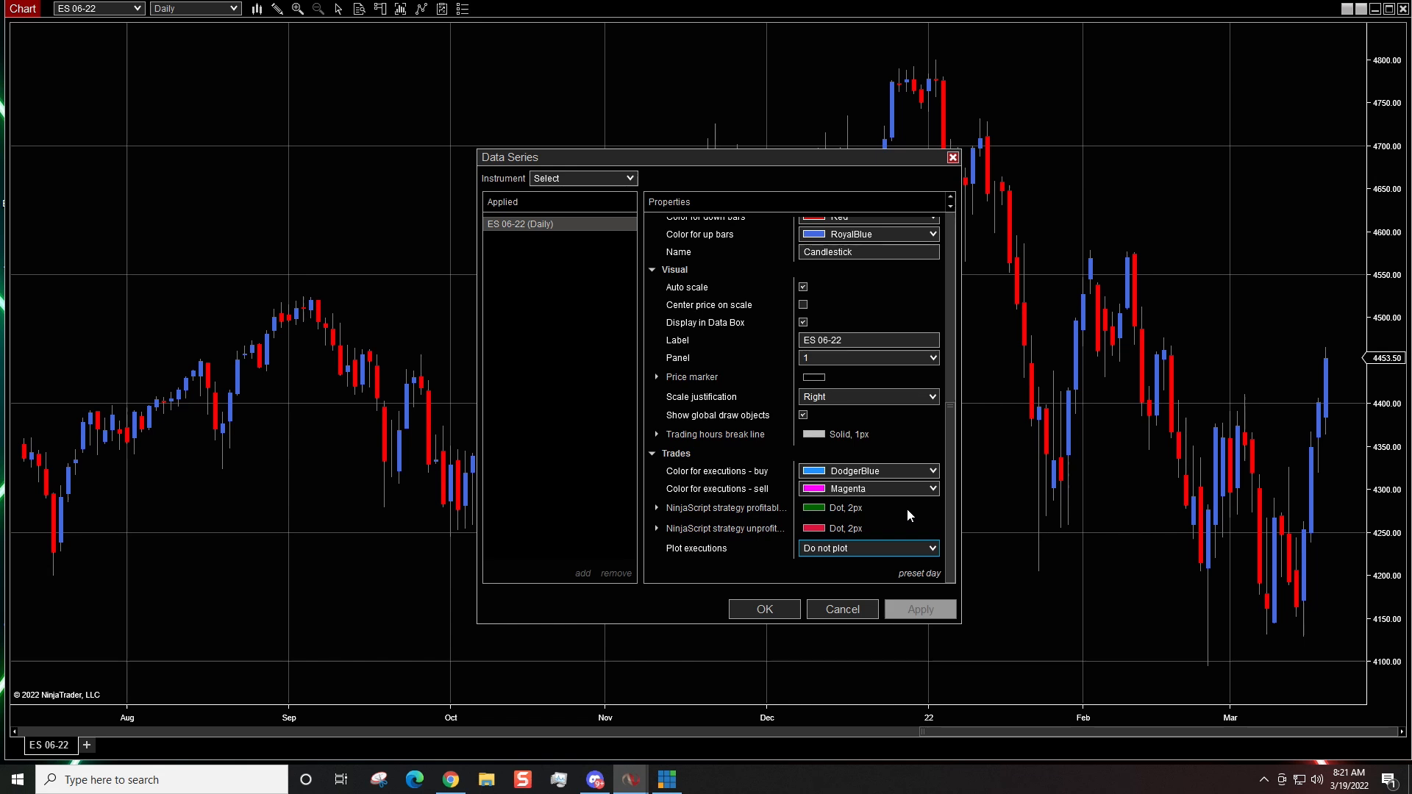
left_click(844, 610)
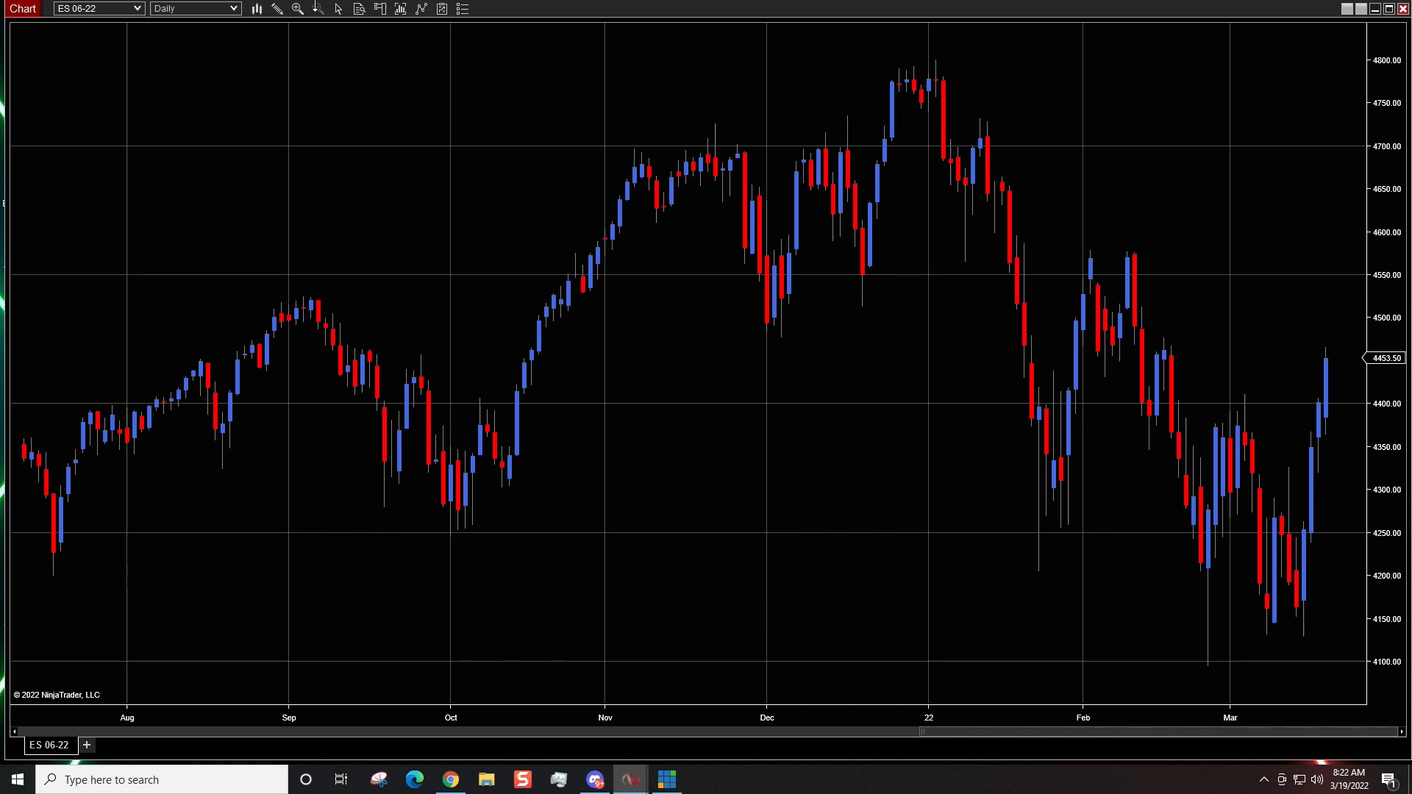
Bring up the chart's Indicators dialog to browse the available list.
left_click(424, 12)
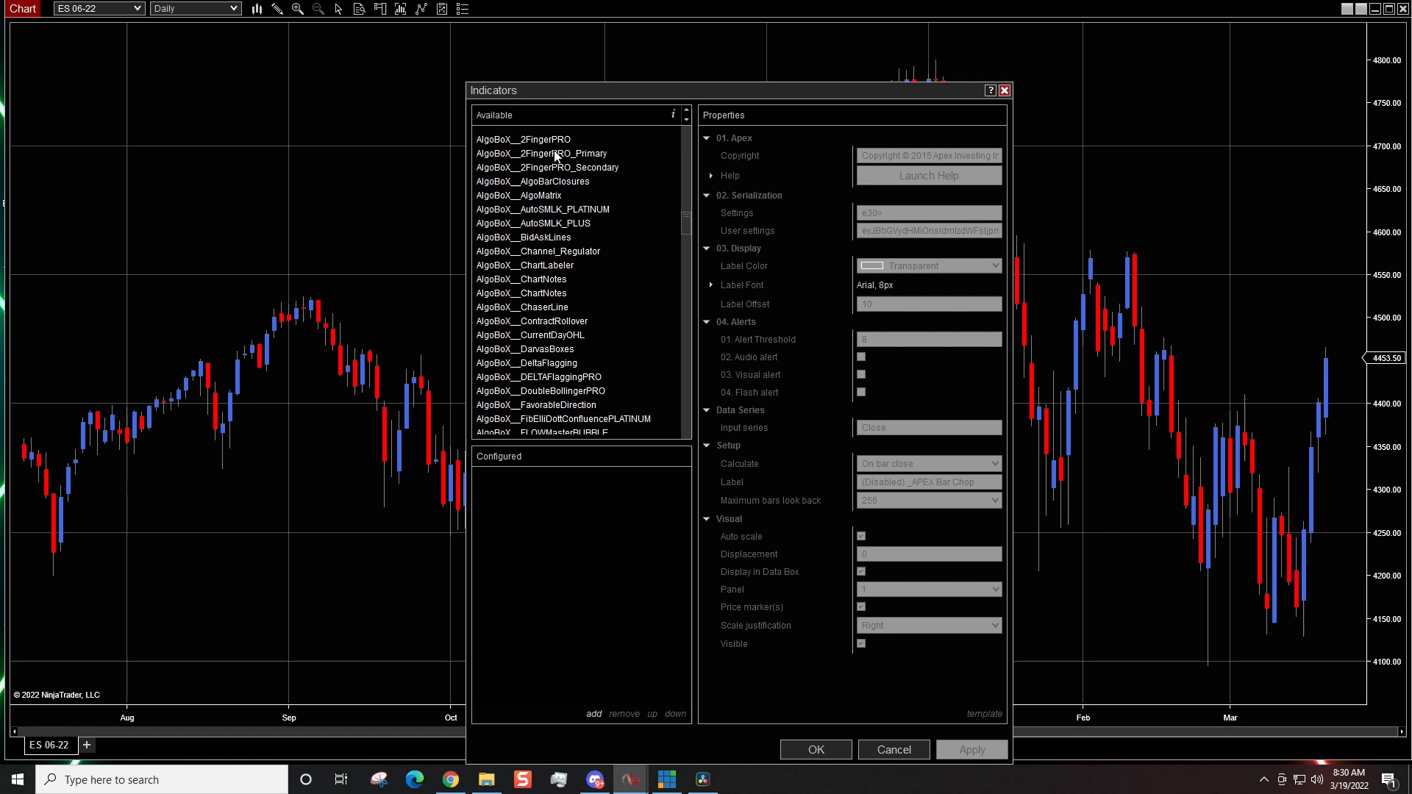
scroll(563, 140, "down", 1)
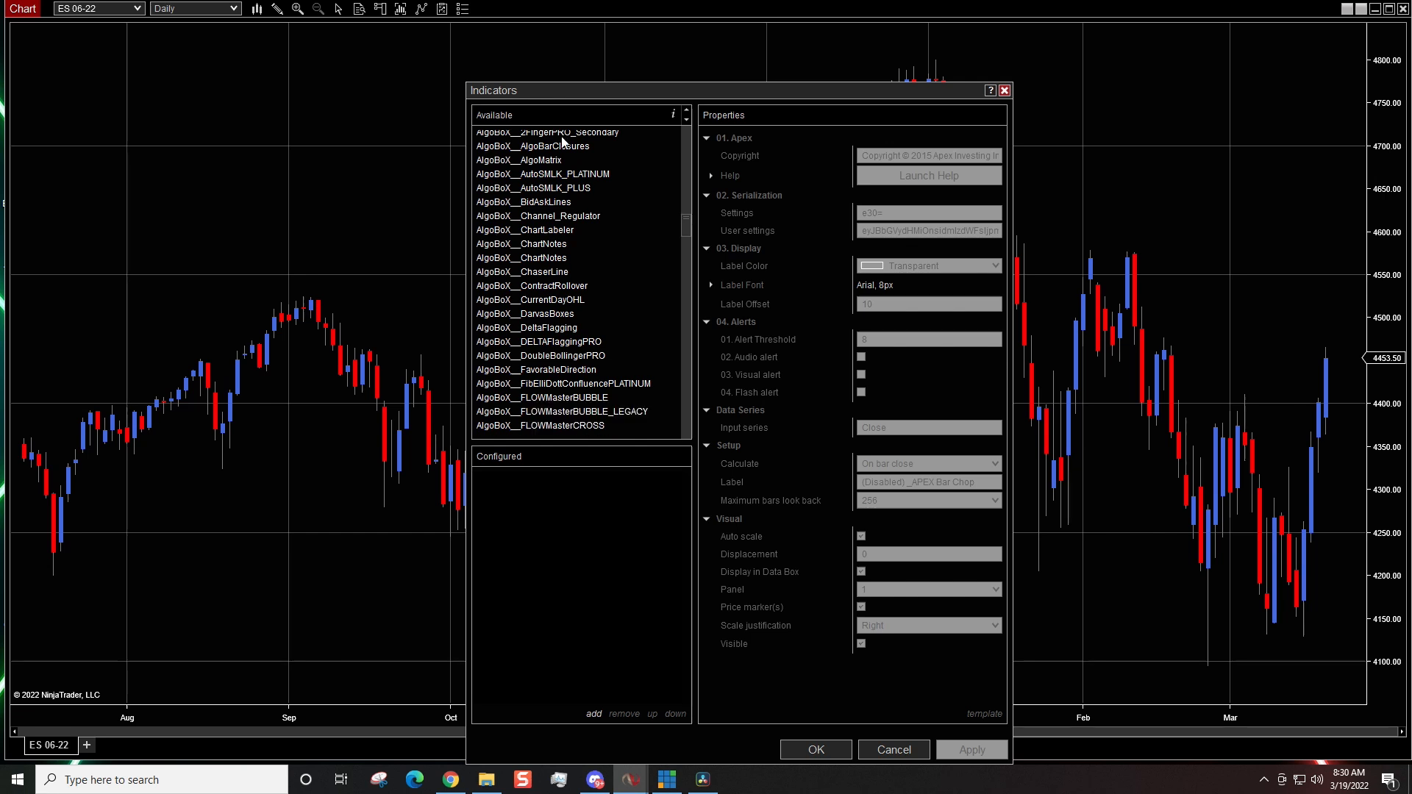
scroll(563, 139, "down", 3)
scroll(562, 139, "down", 3)
scroll(562, 139, "down", 3)
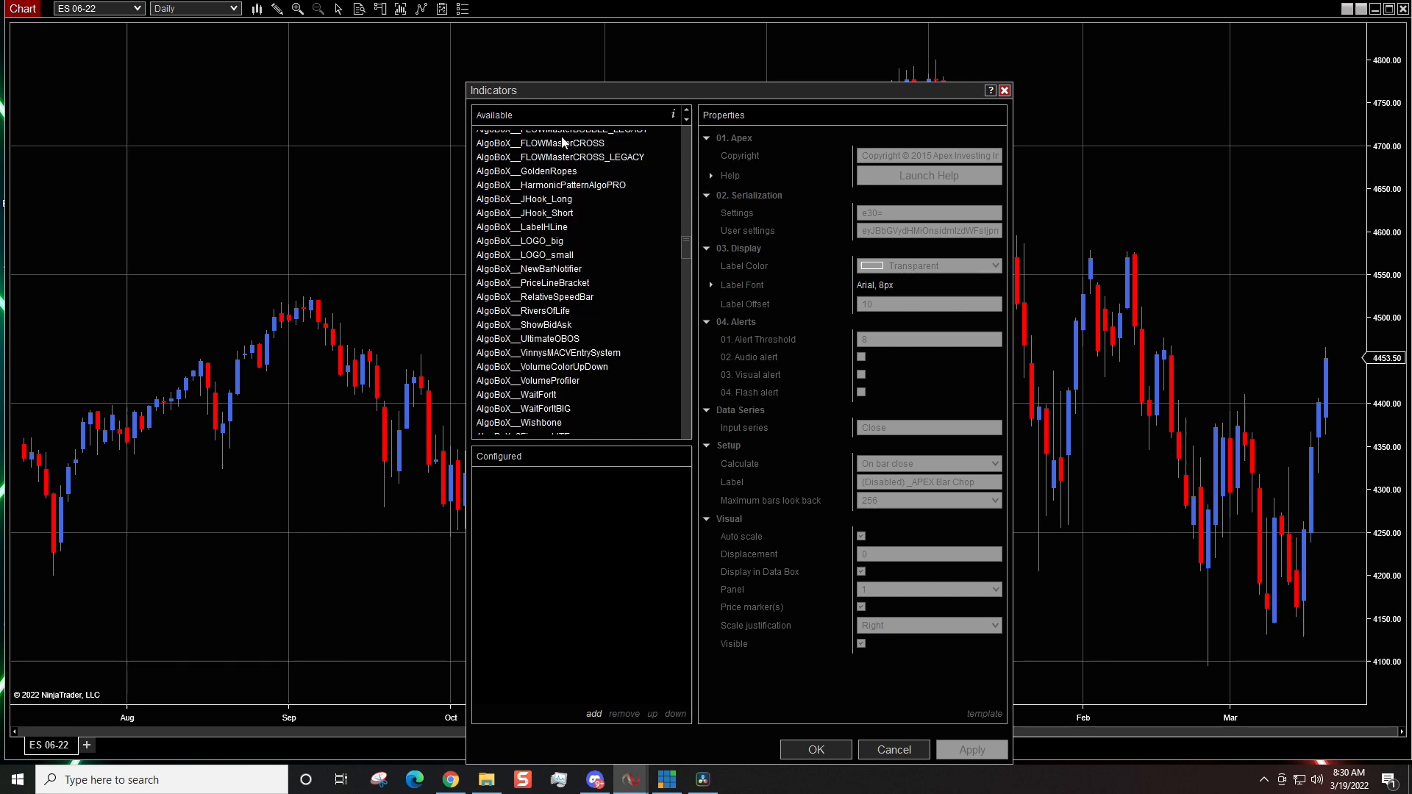
scroll(562, 141, "down", 3)
scroll(552, 155, "down", 2)
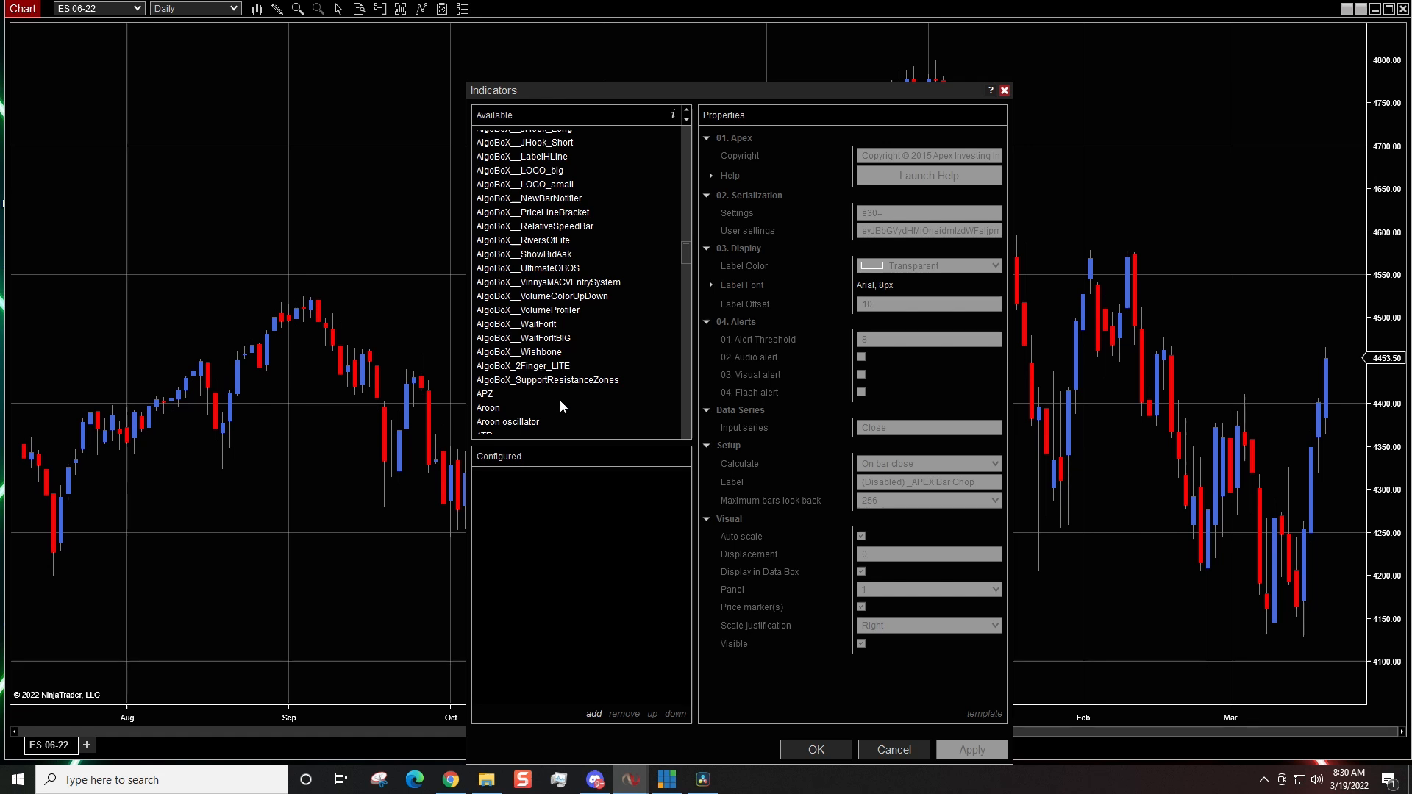
scroll(560, 400, "down", 1)
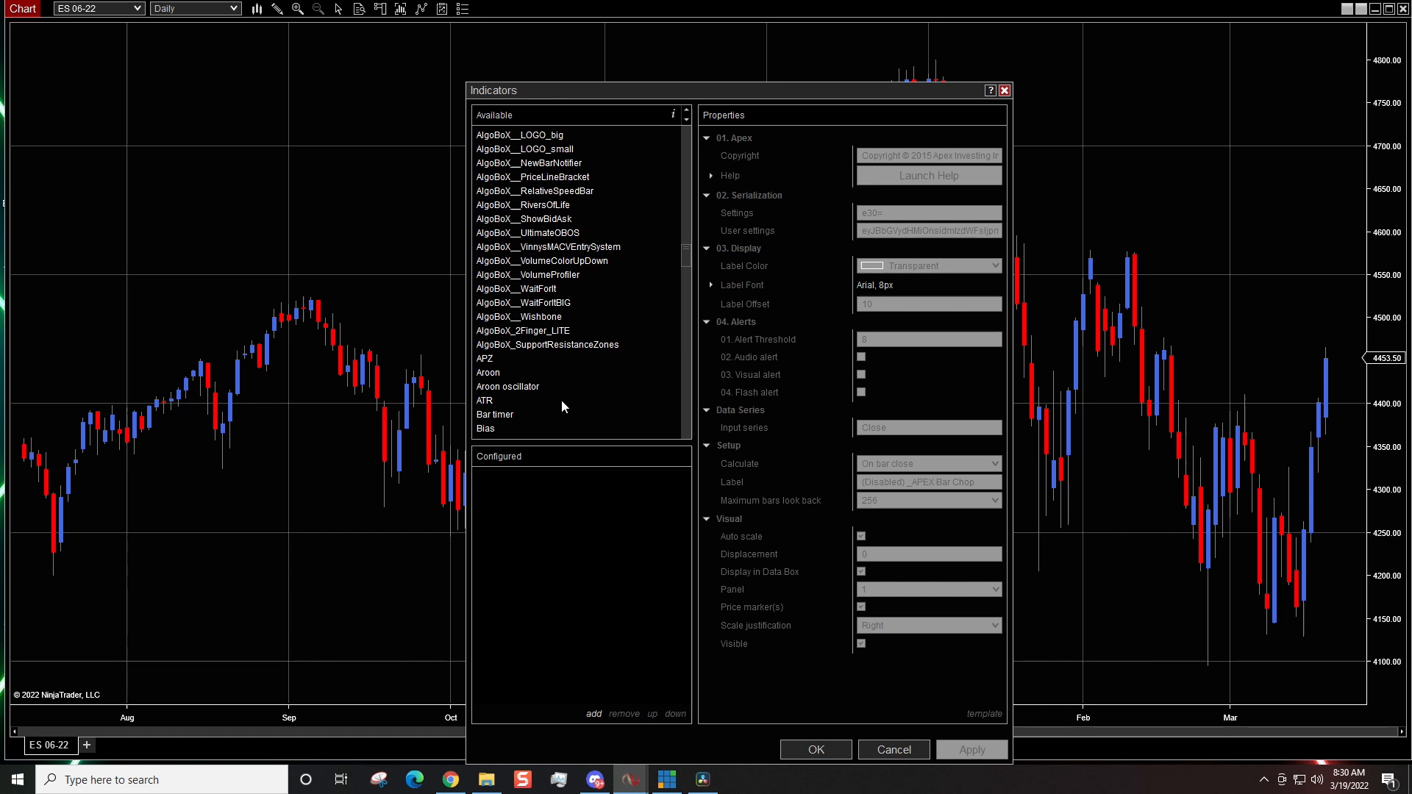
scroll(562, 399, "down", 1)
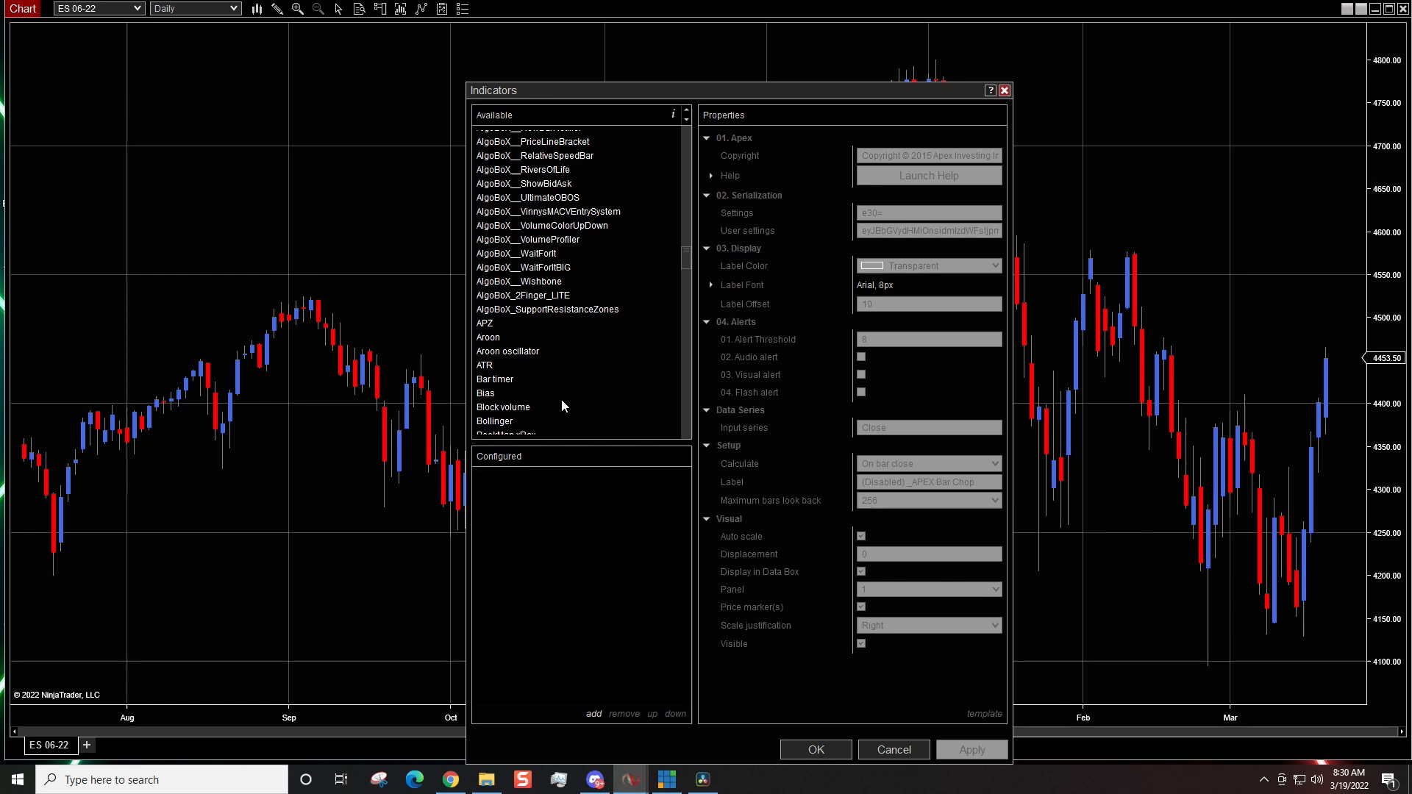
Configure Bollinger (2 std dev, period 14), apply it and move the dialog aside to see the bands.
double_click(495, 422)
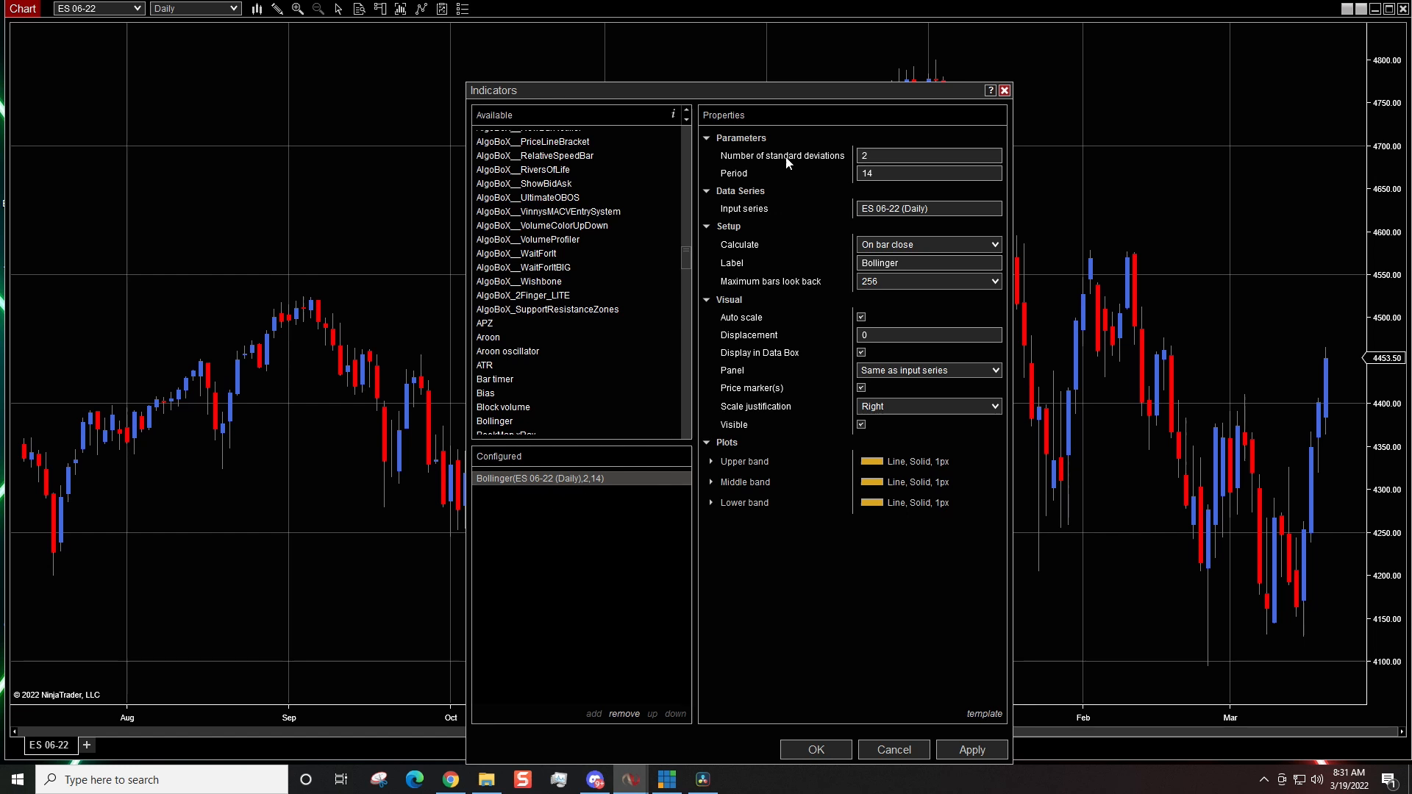
left_click(878, 156)
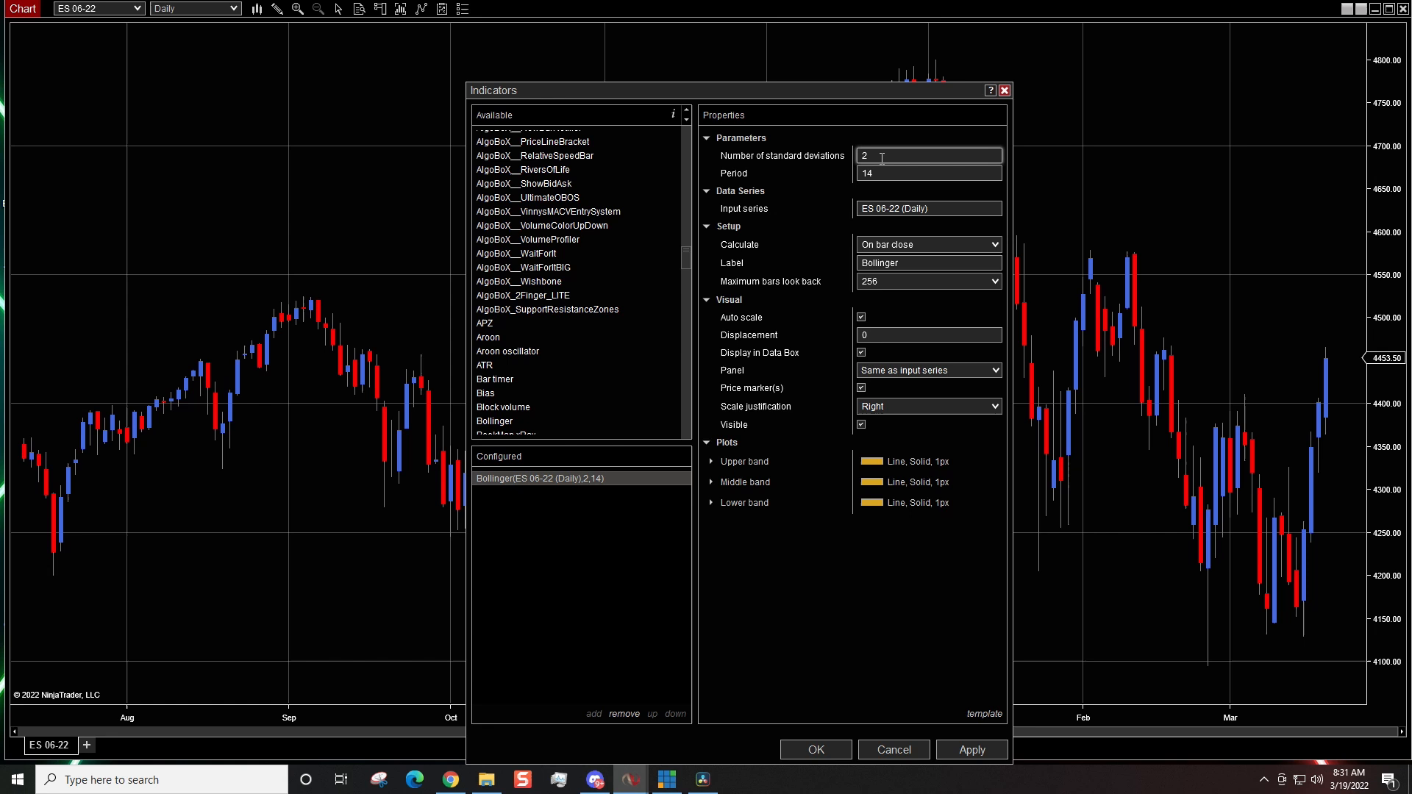
left_click(971, 750)
left_click_drag(836, 94, 416, 52)
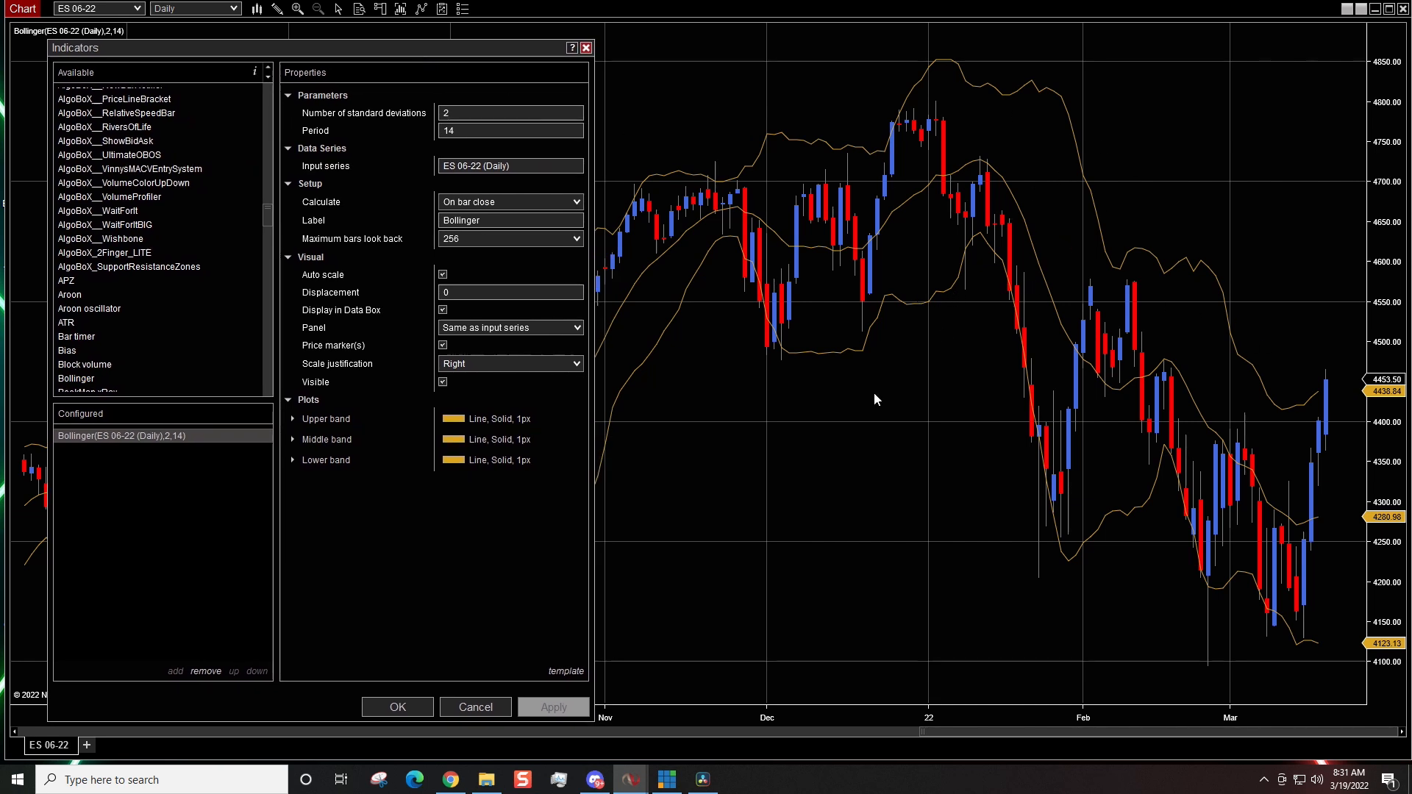
Set the Bollinger upper band colour to FloralWhite.
left_click(295, 417)
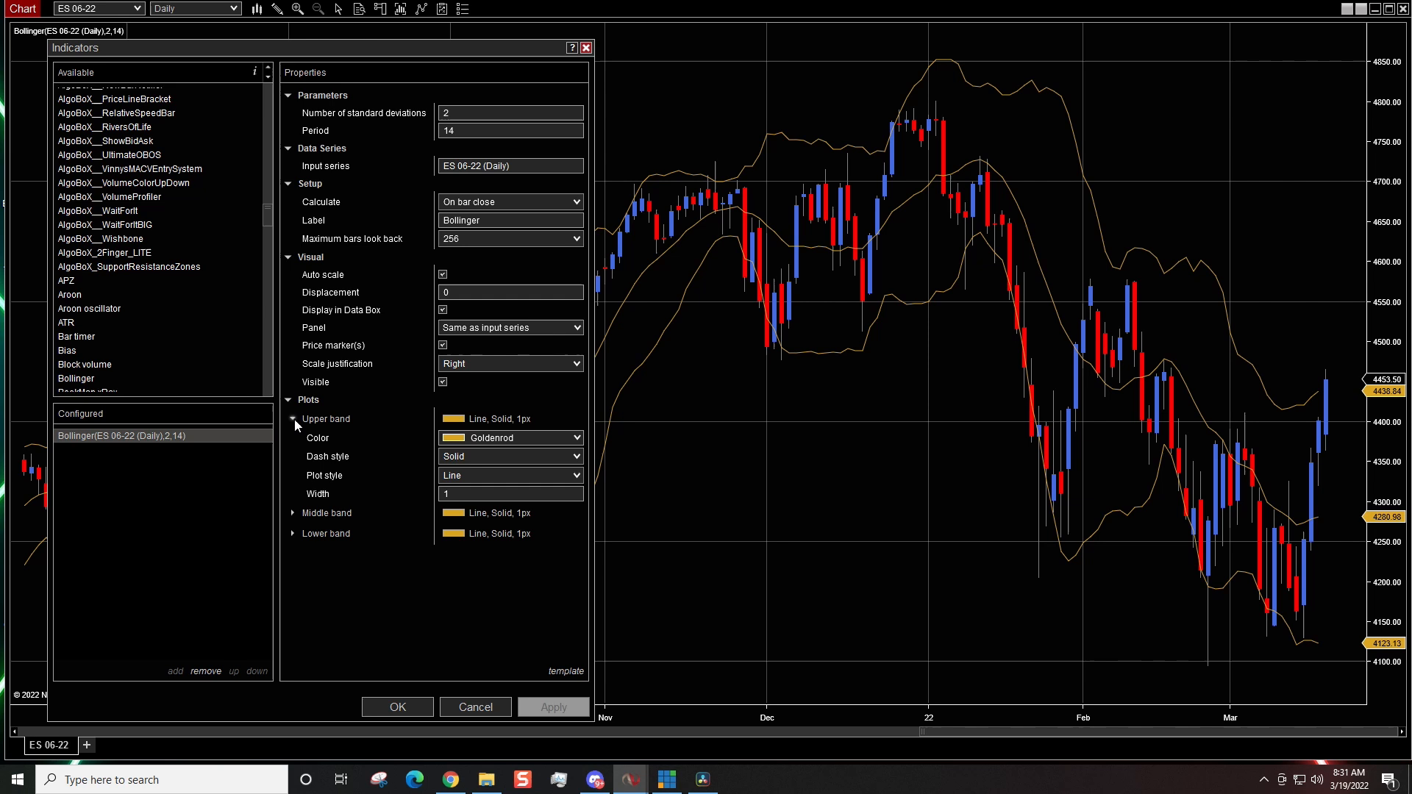
left_click(563, 438)
scroll(508, 221, "down", 2)
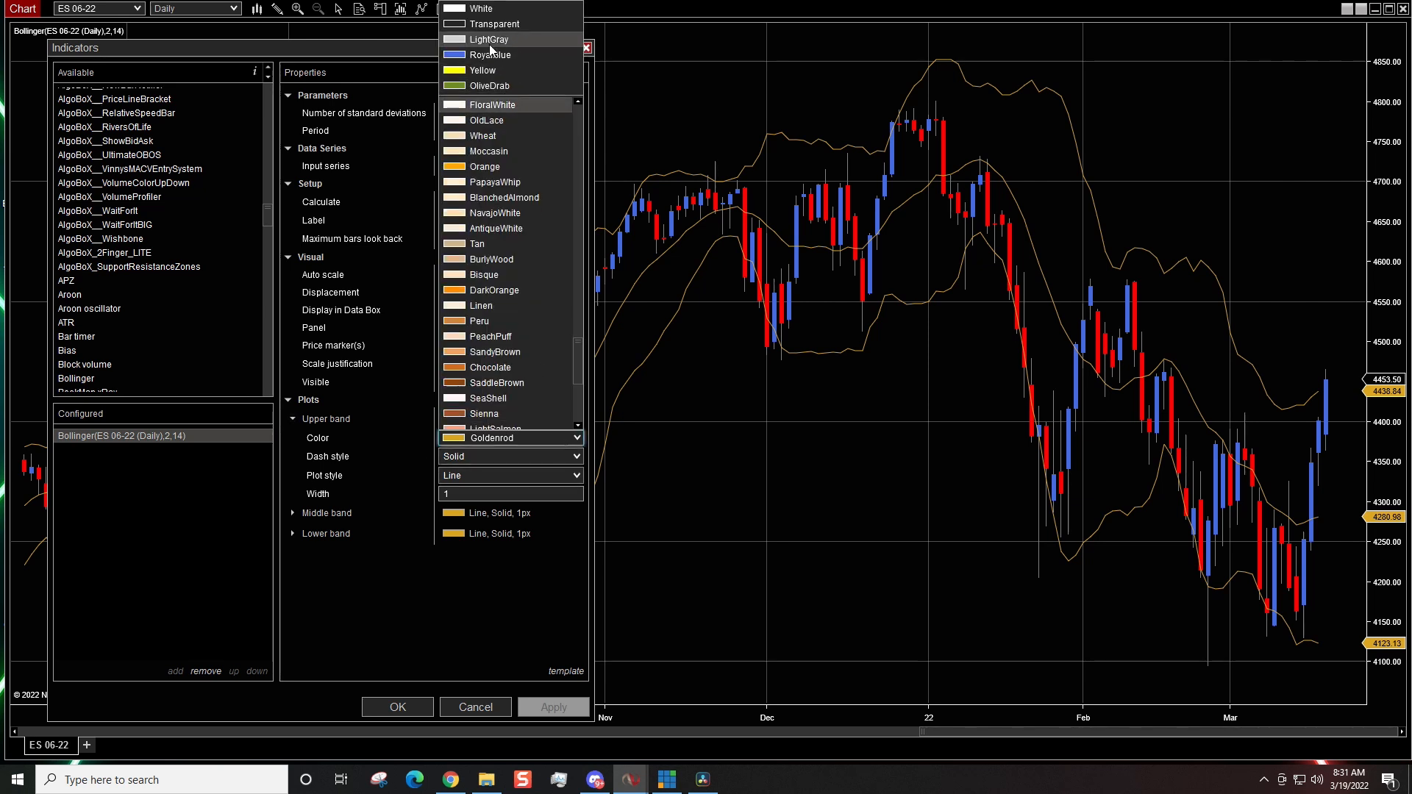
left_click(488, 105)
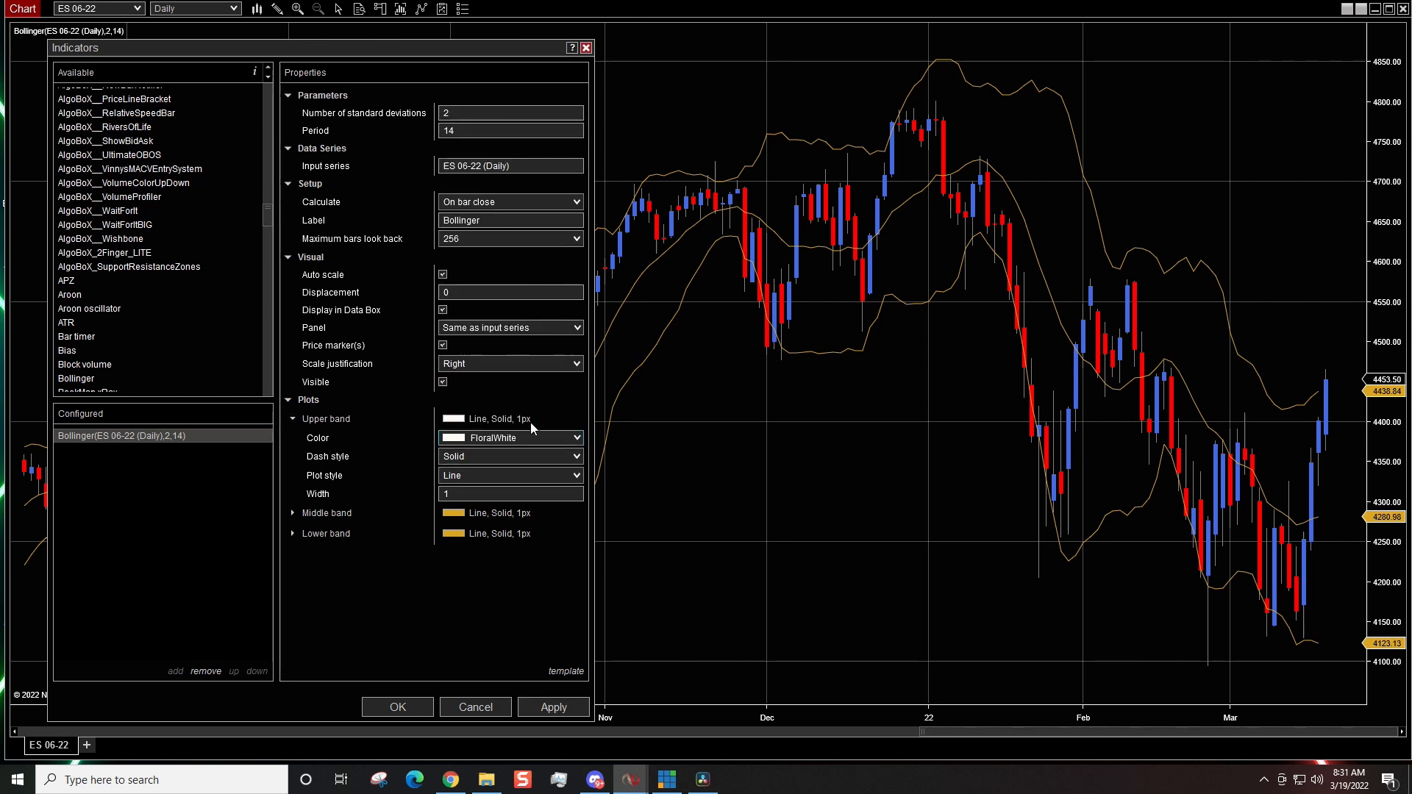
Set the lower band colour to Red and apply both band colours to the chart.
left_click(293, 534)
left_click(563, 553)
scroll(501, 331, "down", 1)
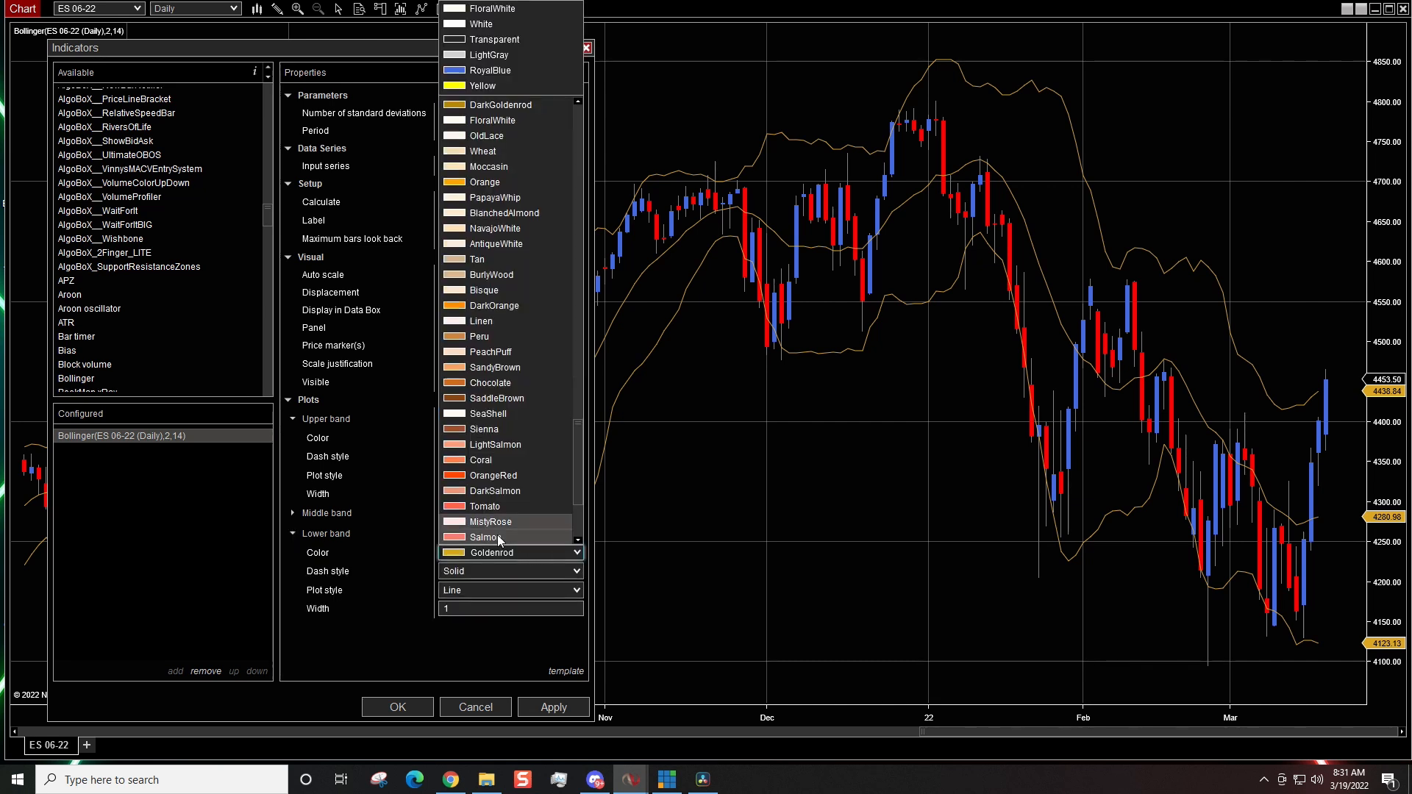
scroll(497, 497, "down", 1)
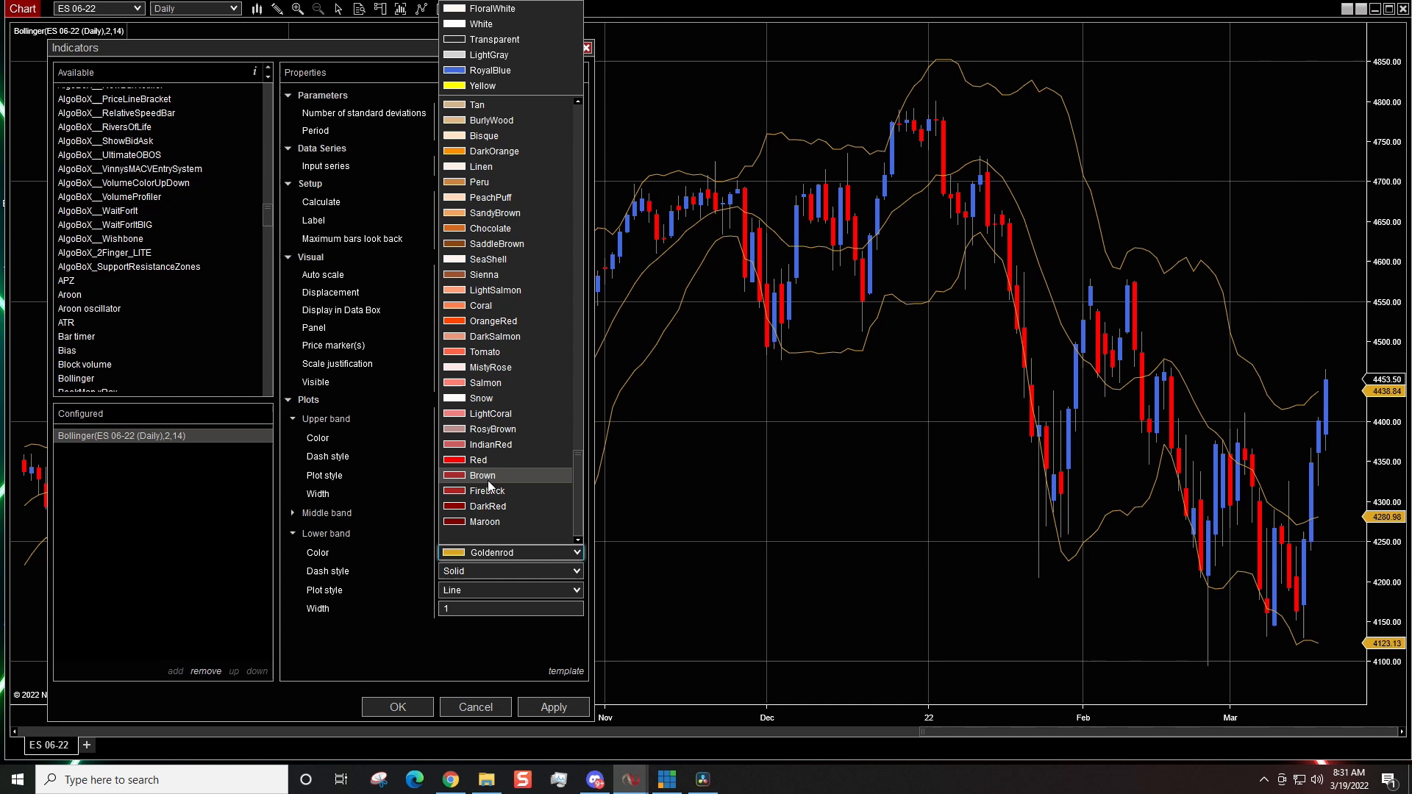
left_click(477, 457)
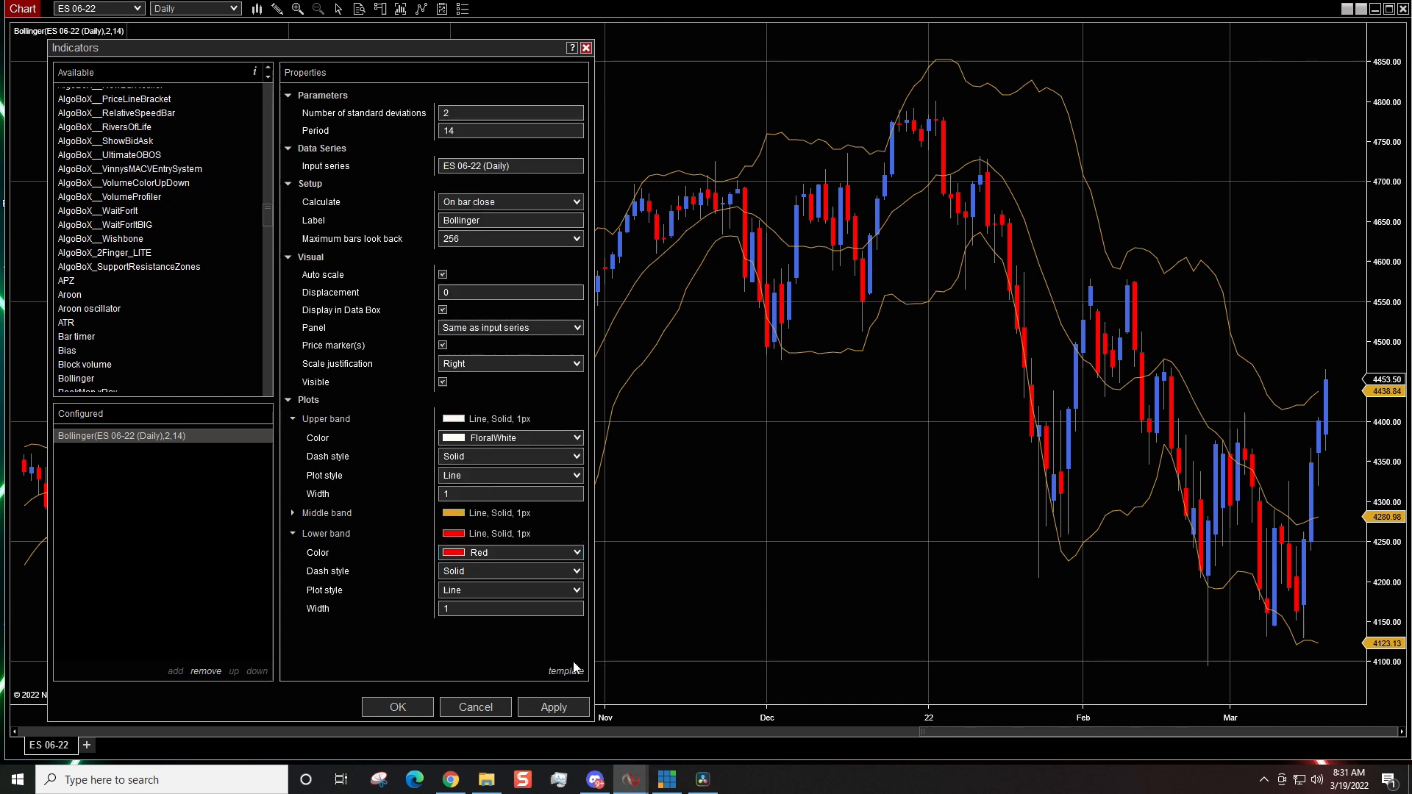
left_click(558, 709)
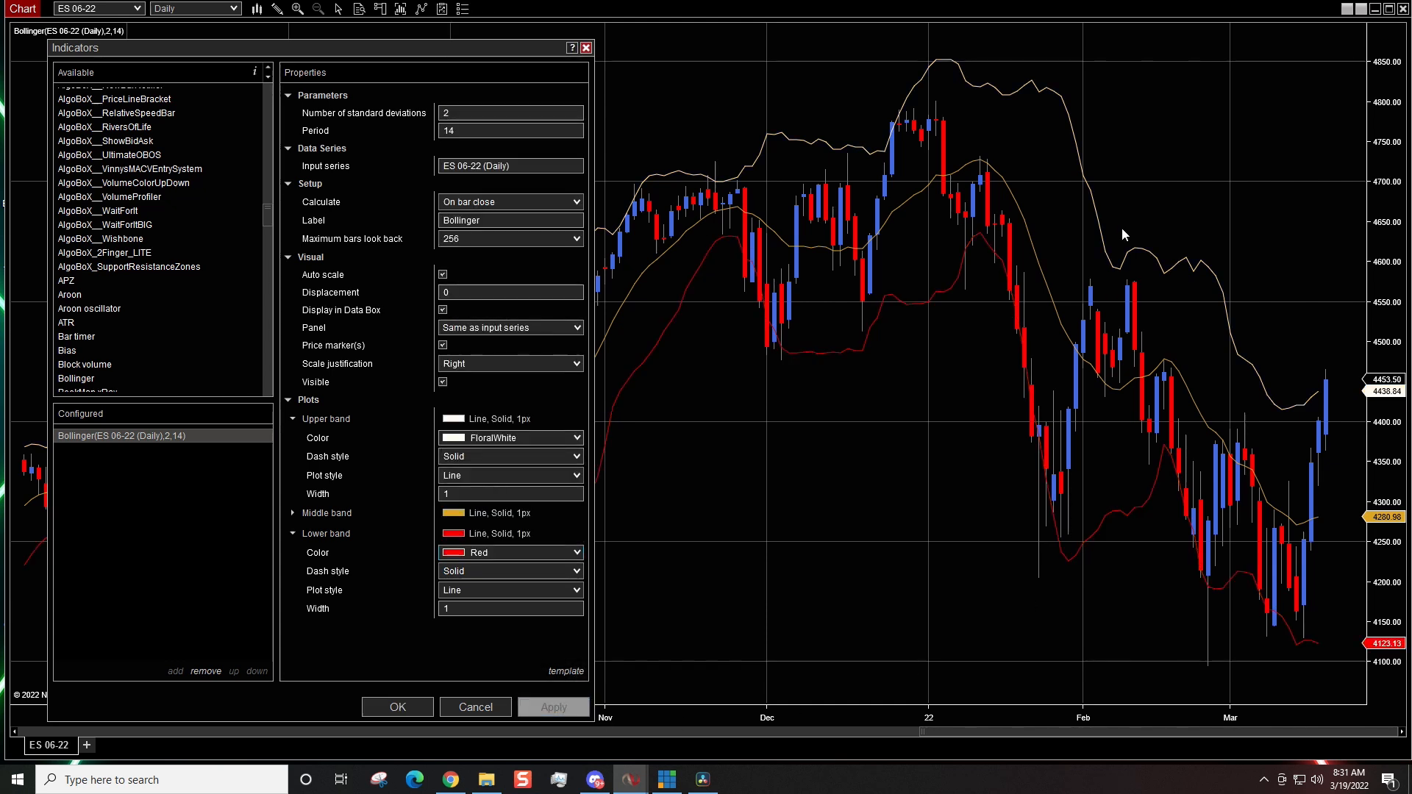
Set the lower band width to 6, apply it, and close the Indicators dialog with OK.
left_click(508, 608)
left_click(451, 674)
double_click(507, 608)
type("6")
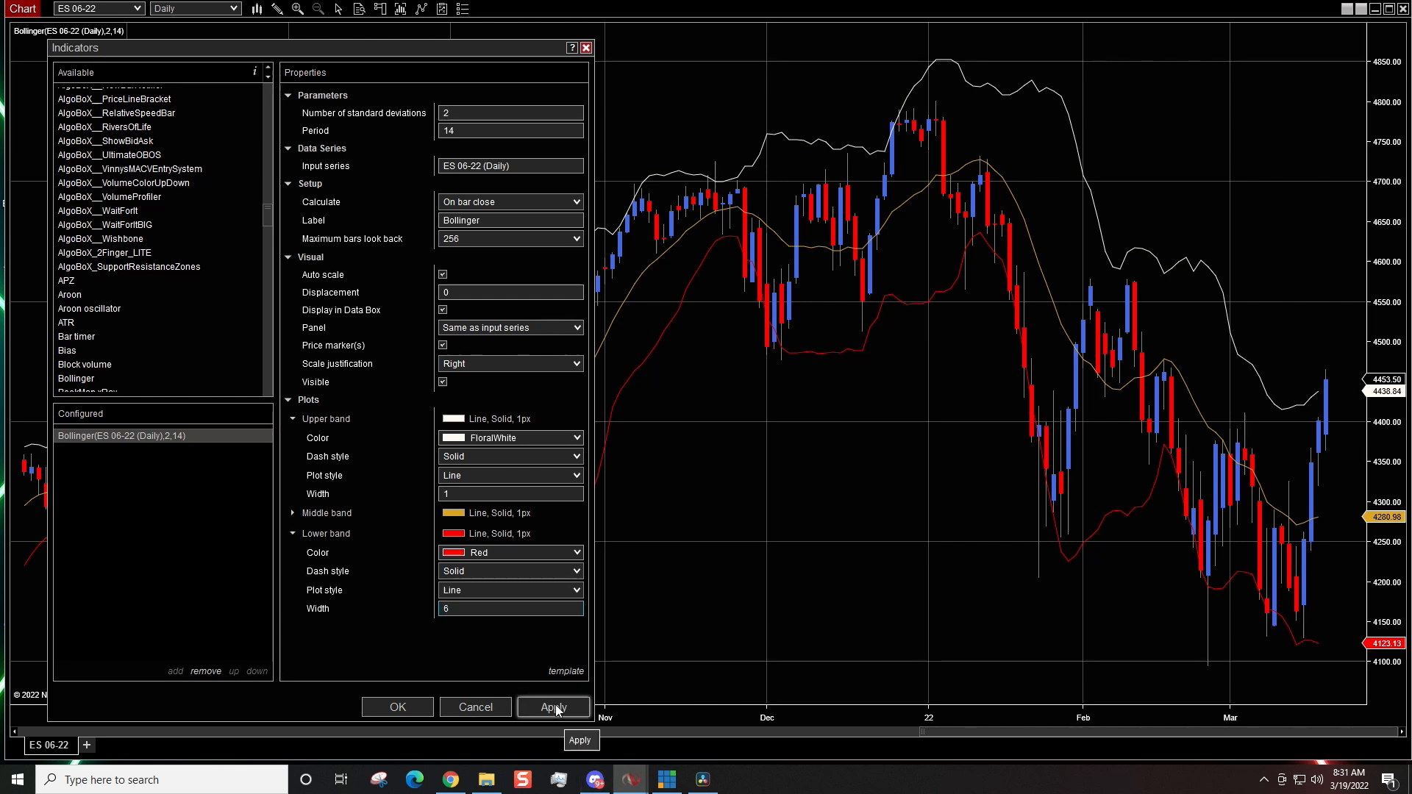
left_click(555, 709)
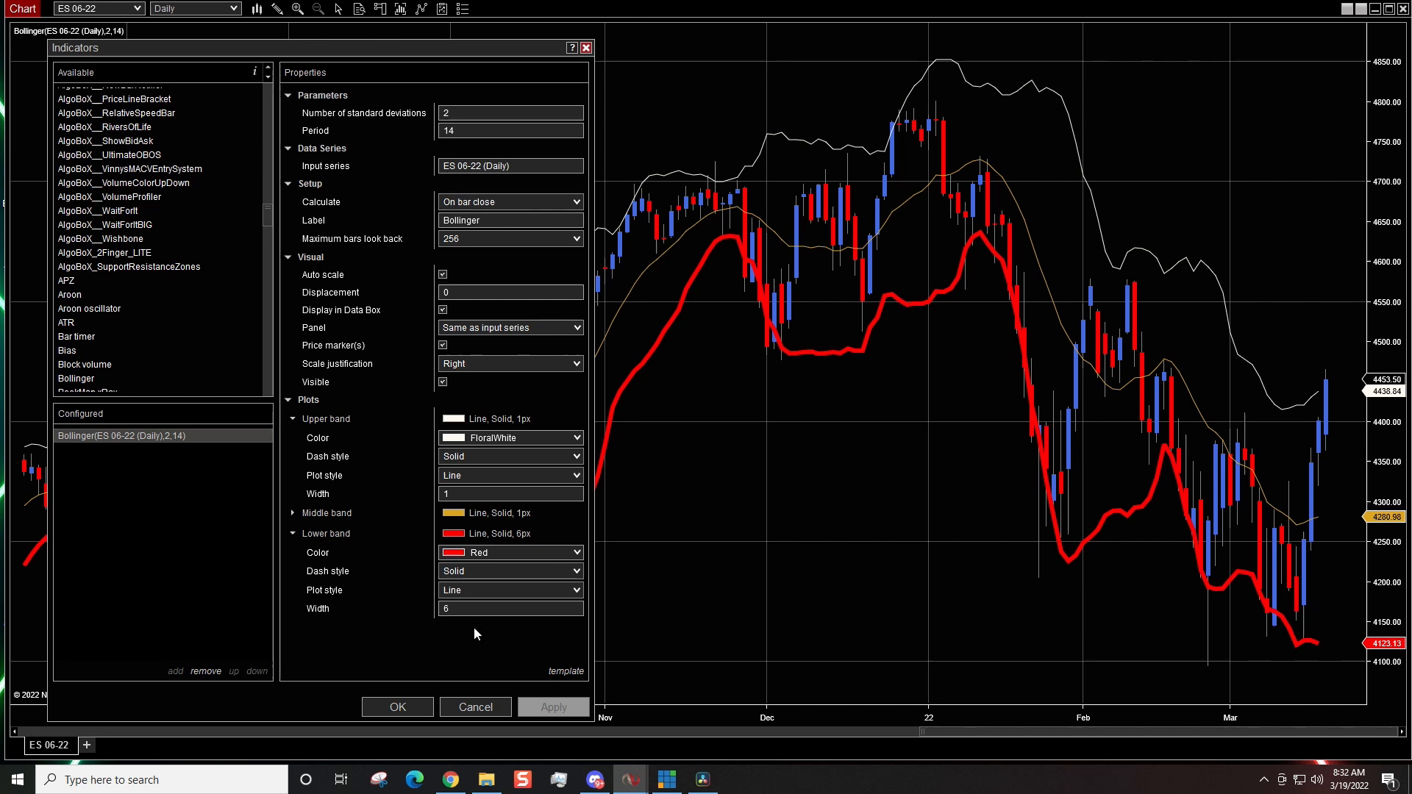
left_click(397, 708)
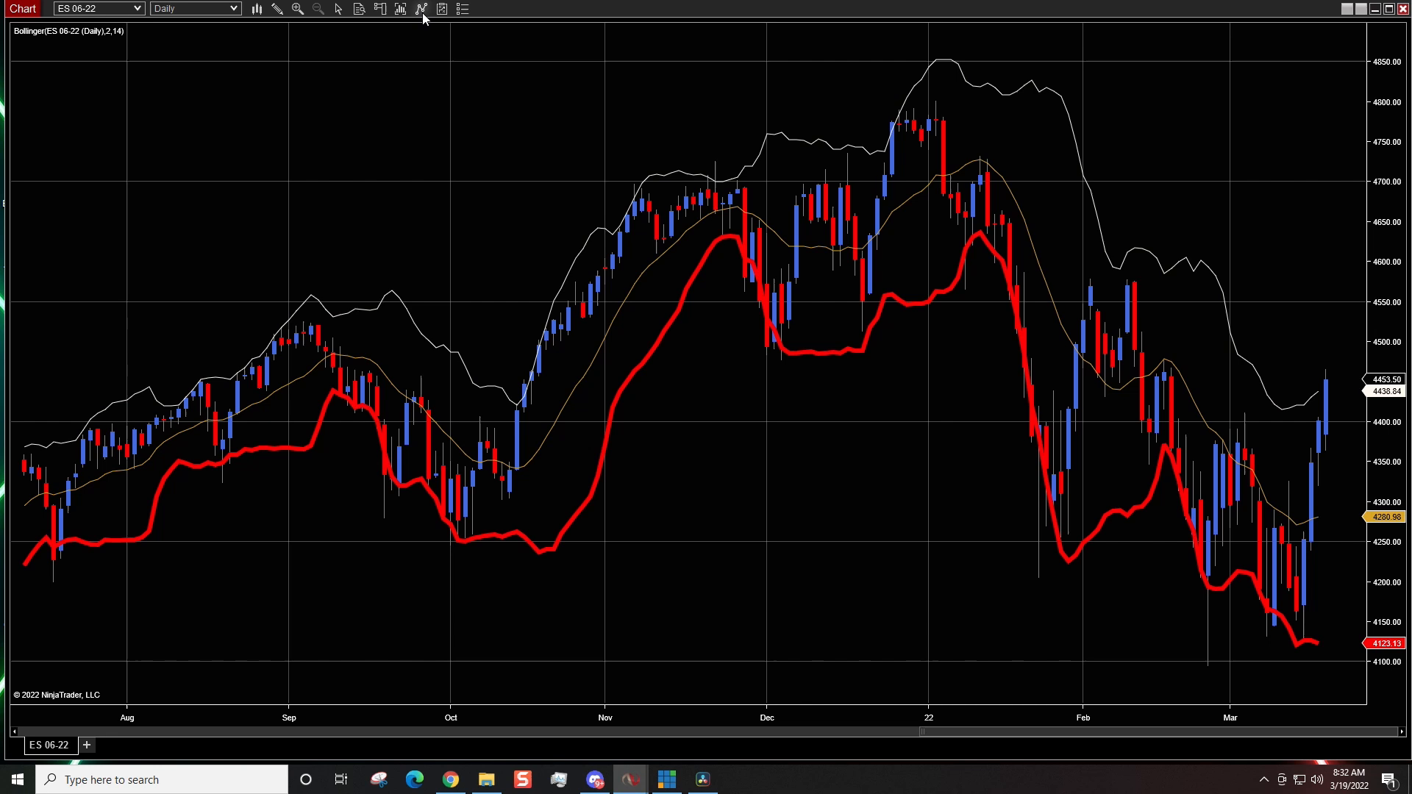
Reopen the Indicators dialog from the chart's right-click menu.
right_click(420, 150)
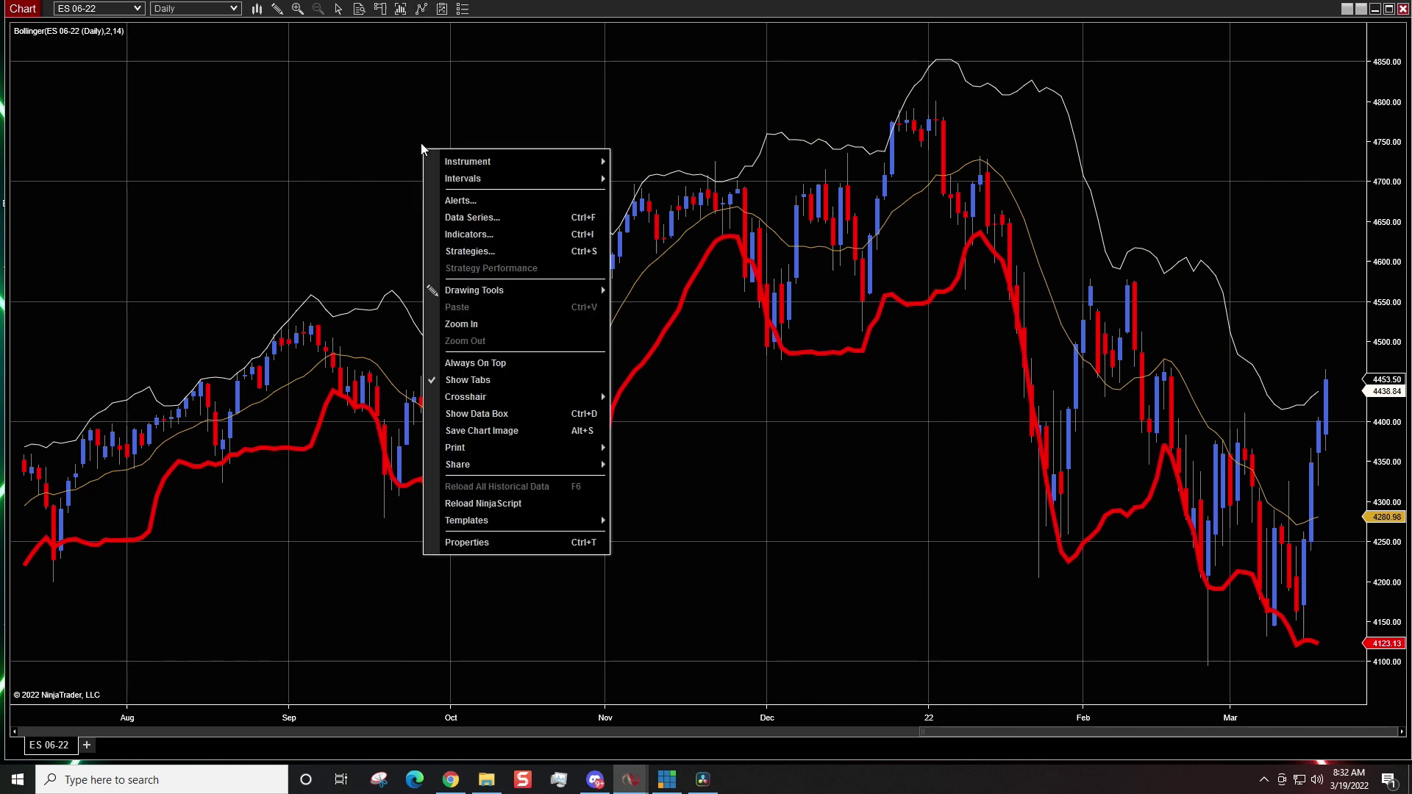
left_click(468, 233)
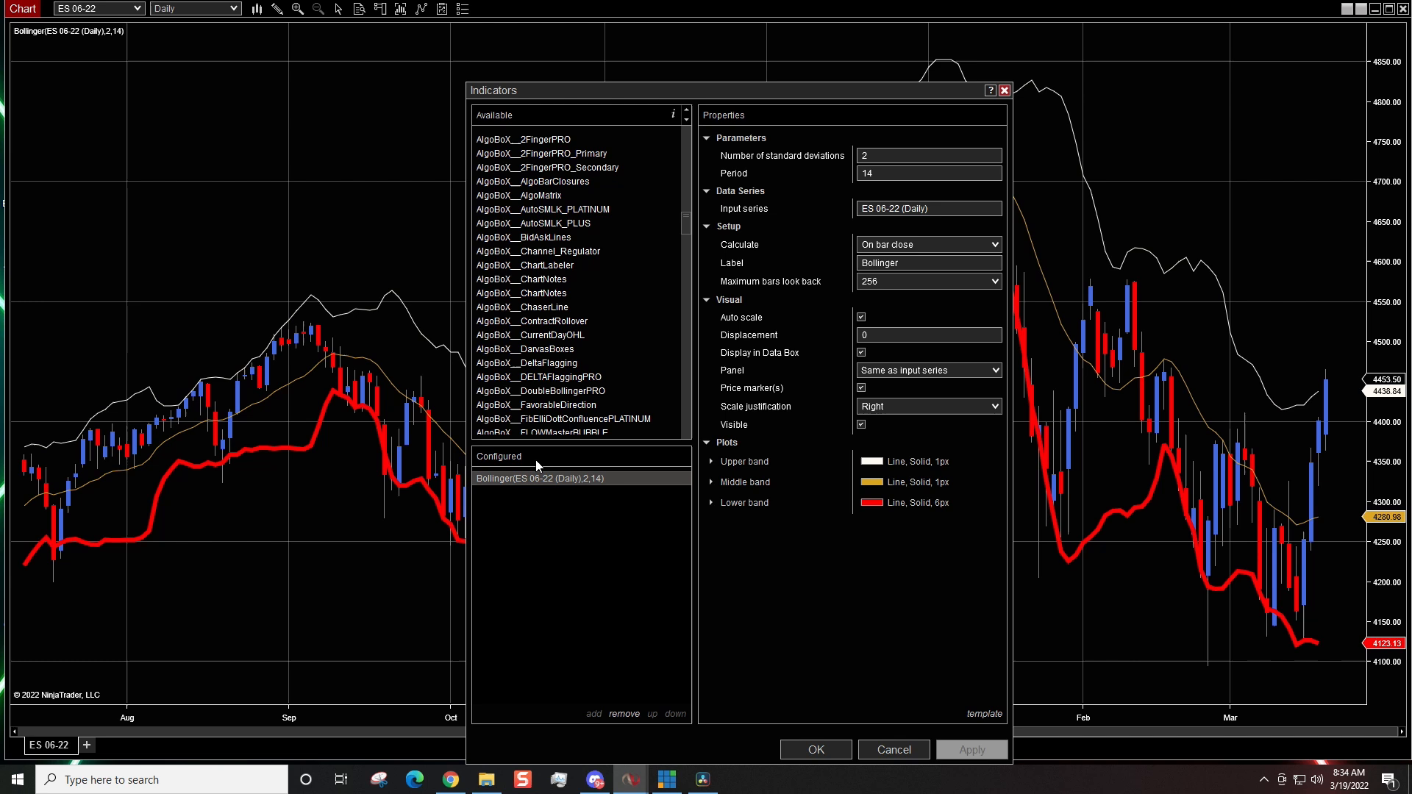
scroll(533, 408, "down", 3)
scroll(534, 408, "down", 3)
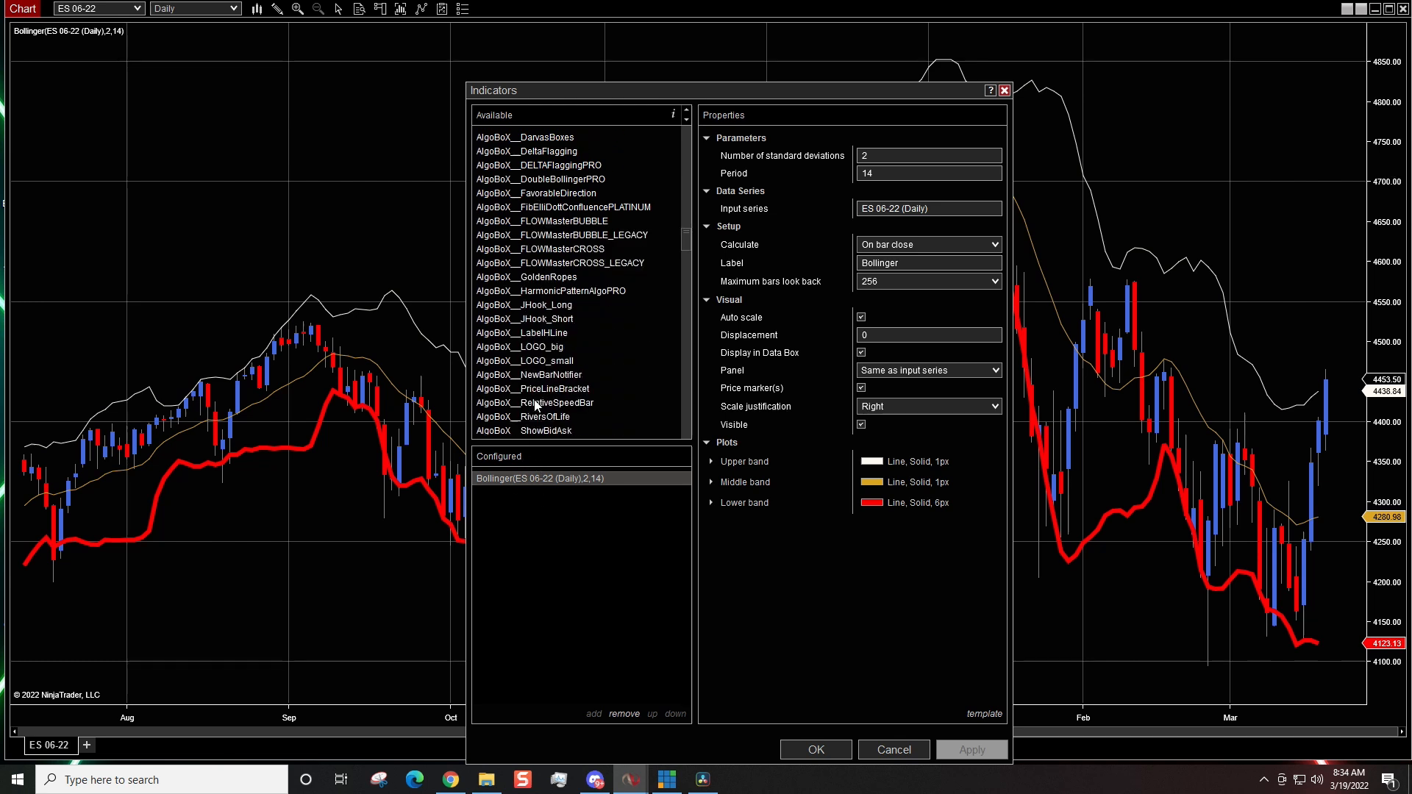
scroll(535, 404, "down", 3)
scroll(535, 403, "down", 3)
scroll(534, 402, "down", 1)
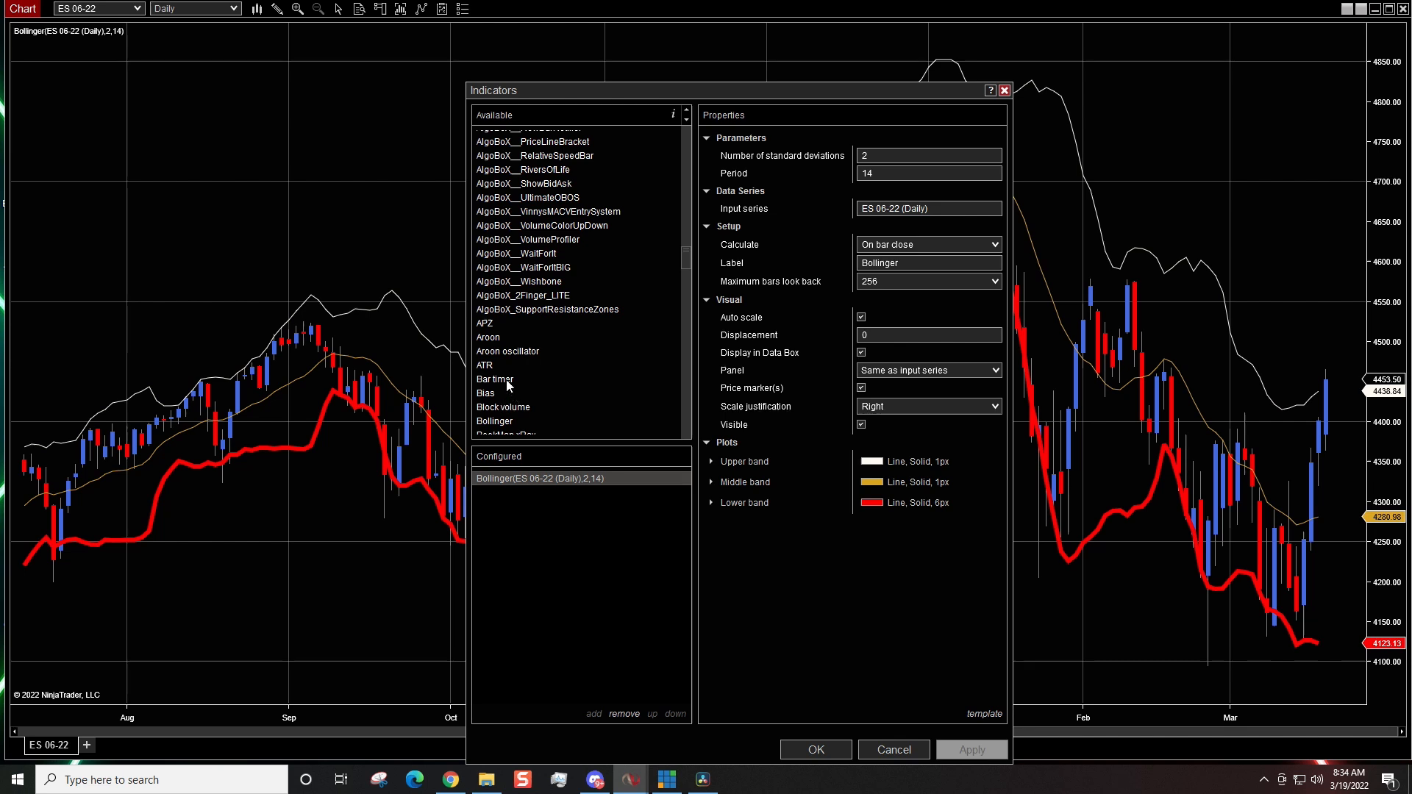
left_click(506, 380)
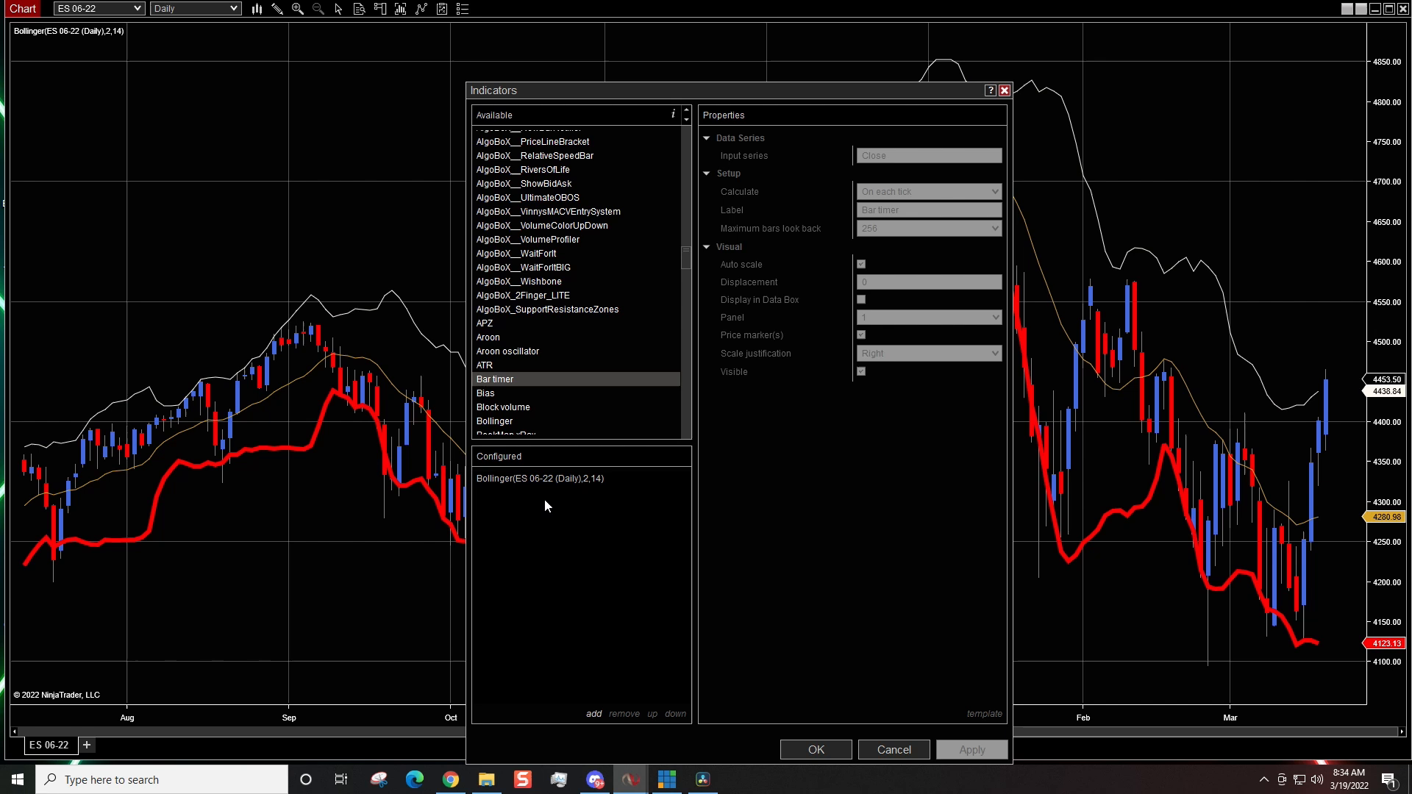
double_click(494, 381)
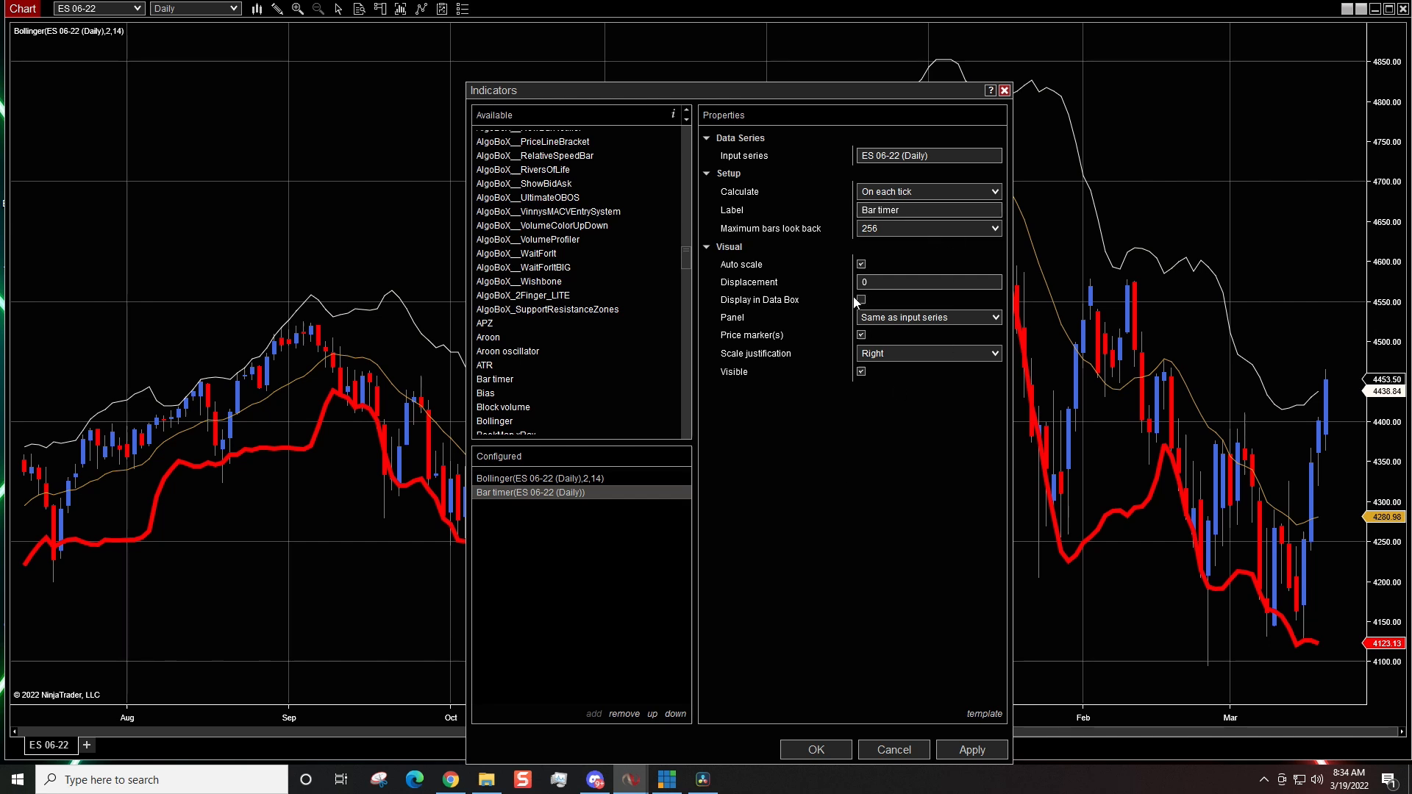
left_click(625, 714)
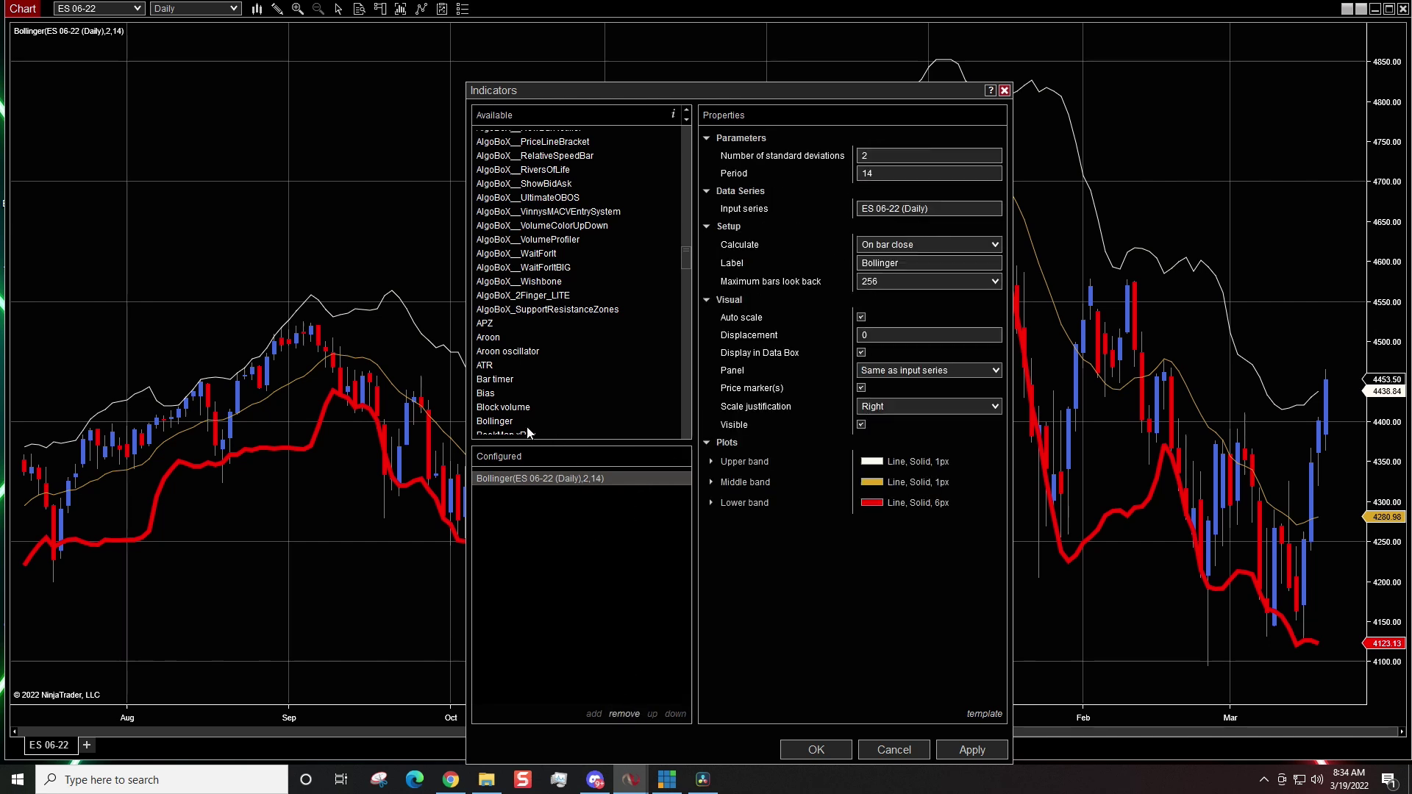
left_click(500, 382)
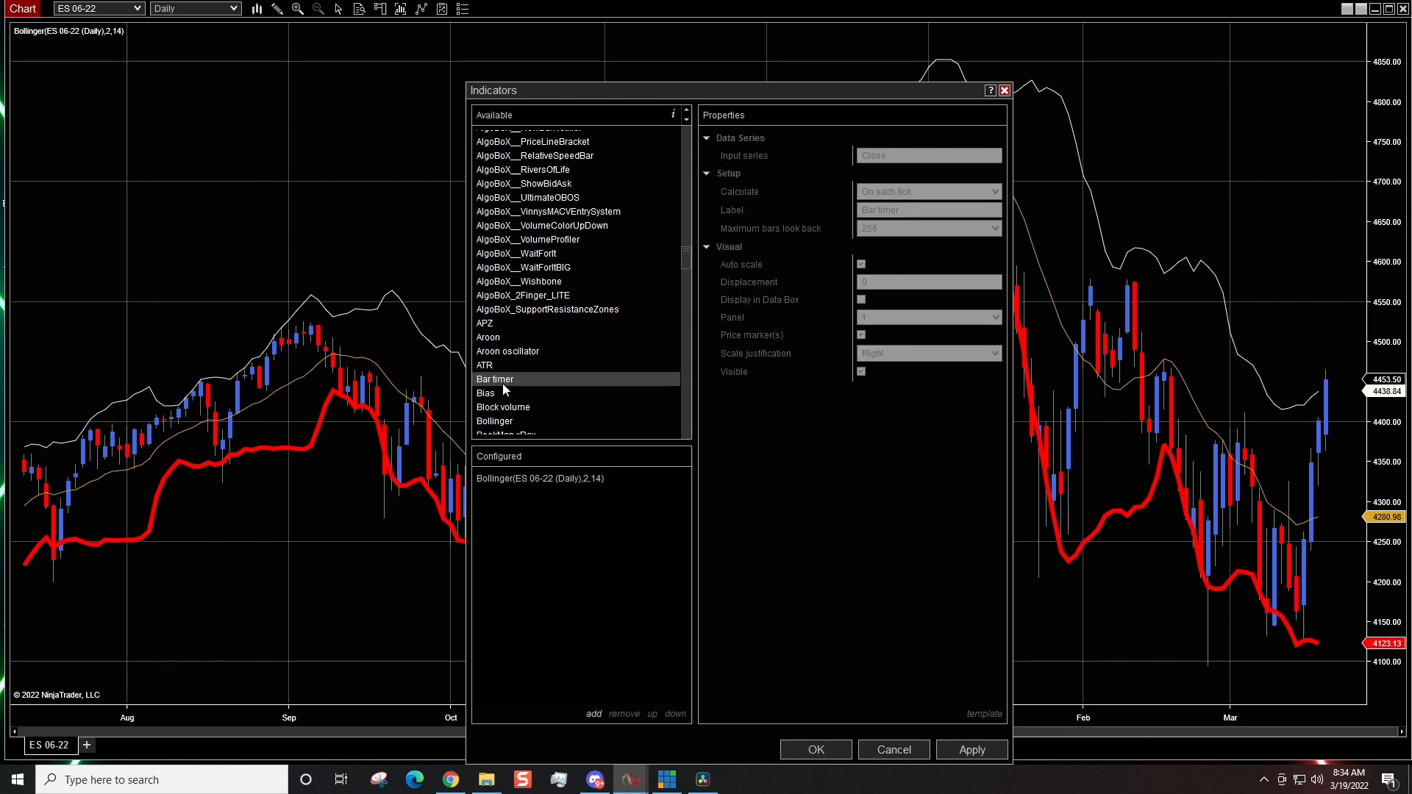
double_click(503, 382)
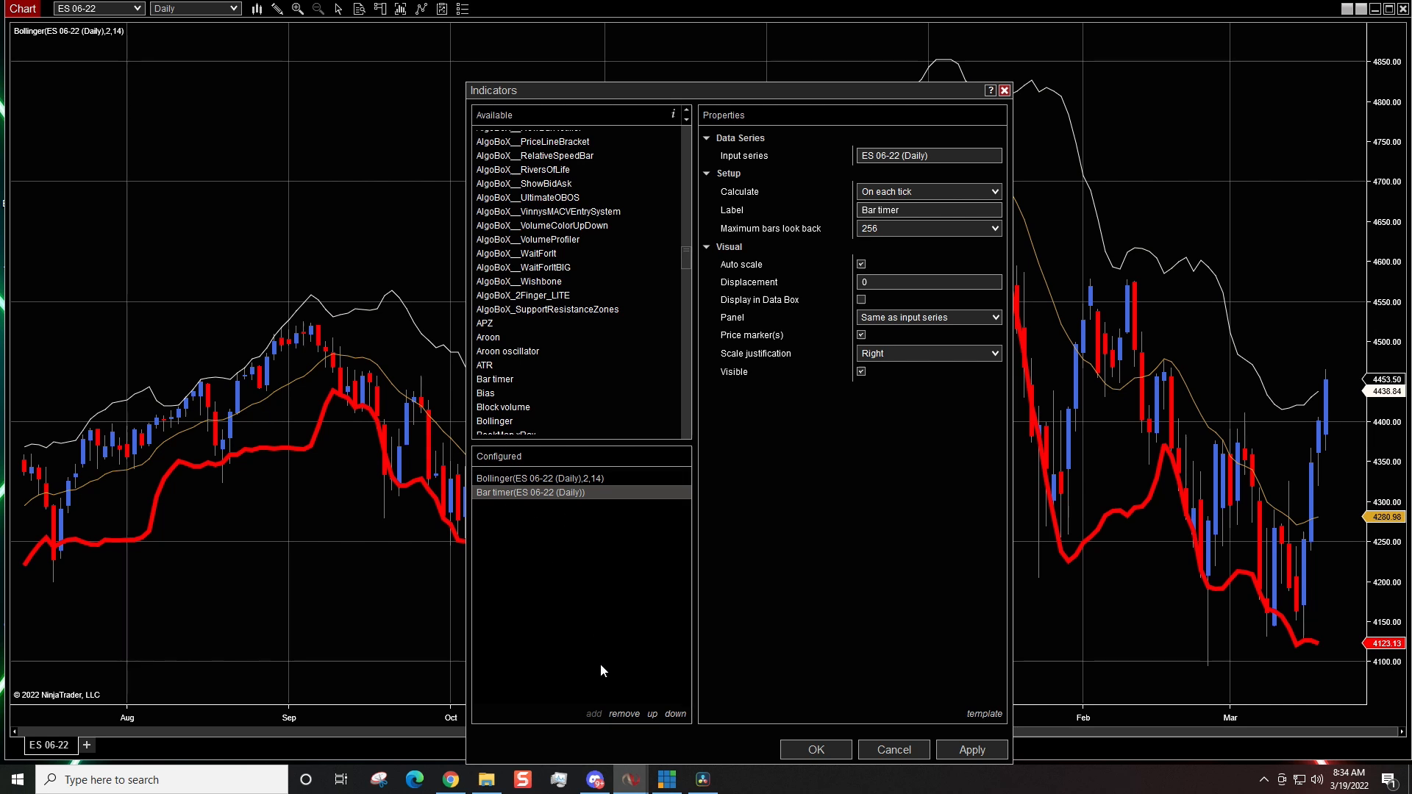
left_click(623, 714)
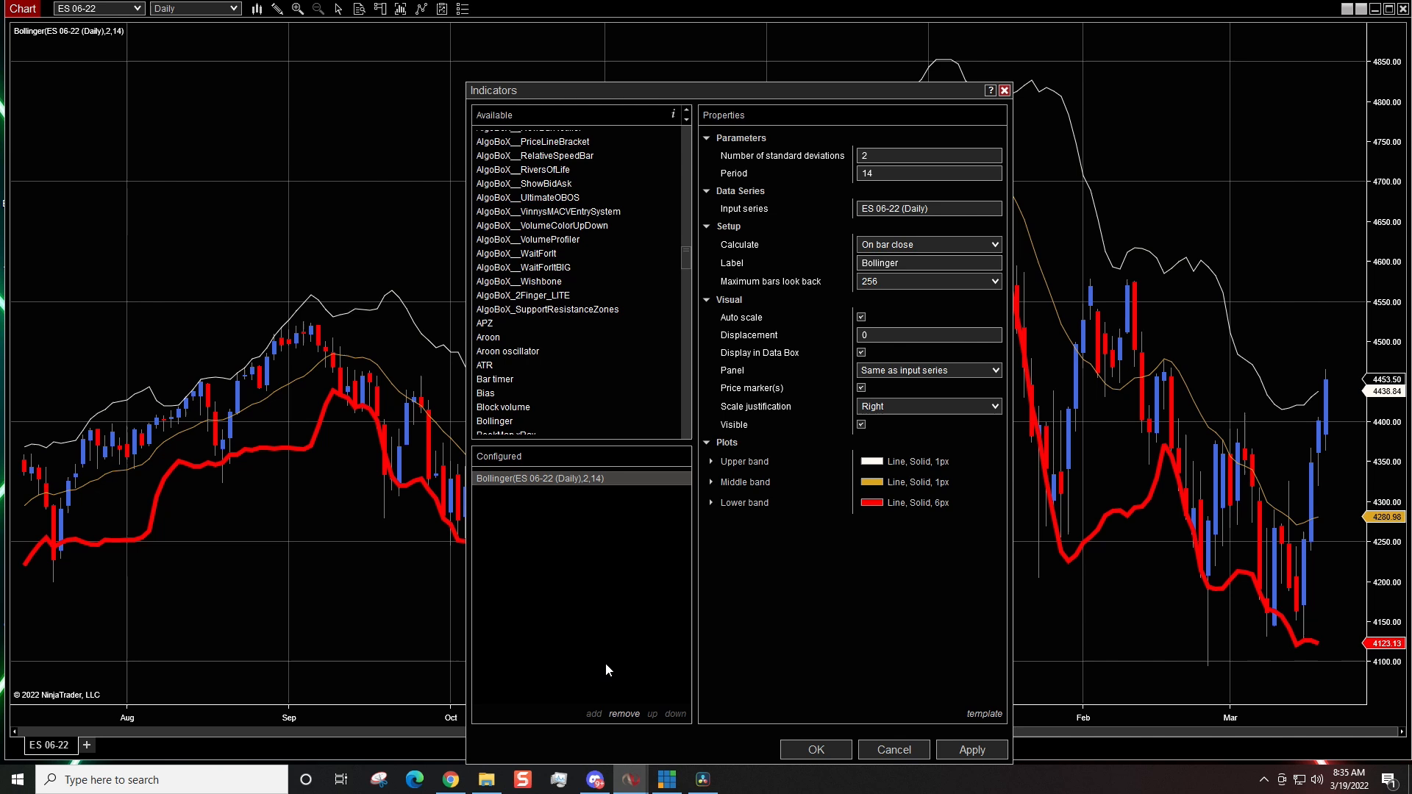
key("alt+Tab")
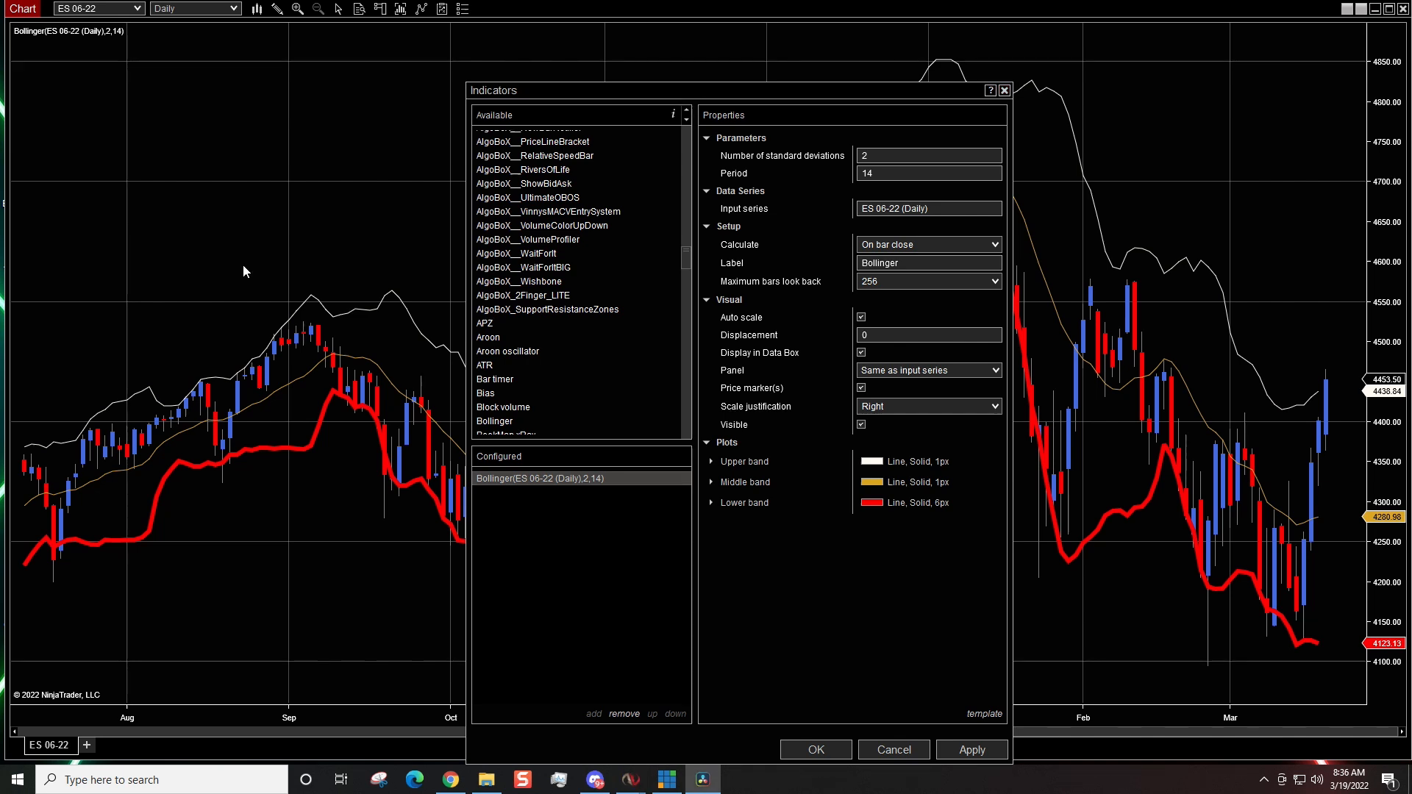